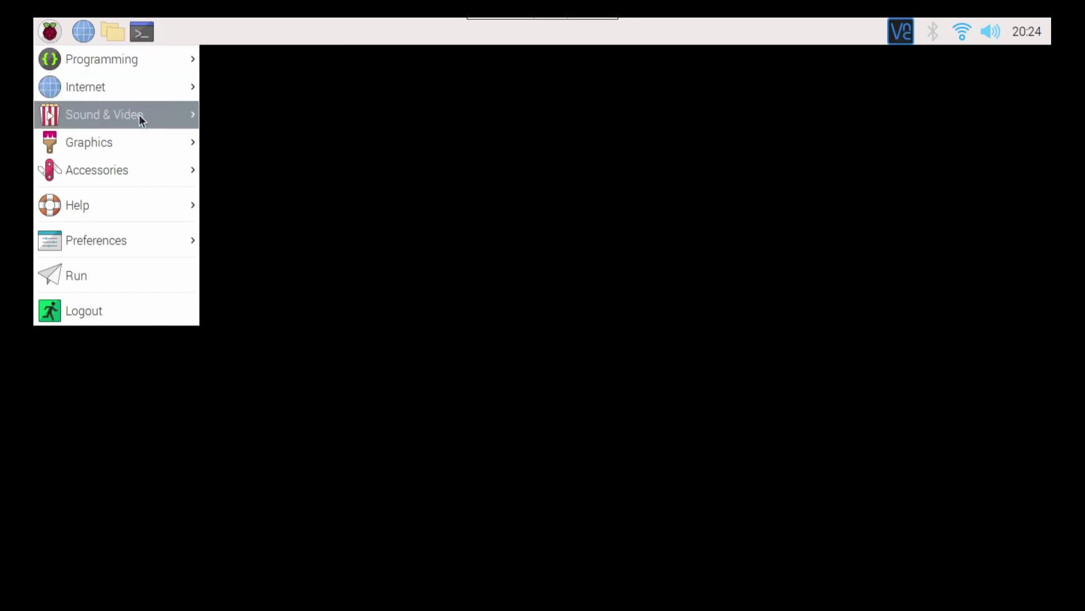
Install Firefox ESR with 'sudo apt-get install firefox-esr' in LXTerminal, then close the terminal
{"action": "left_click", "coordinate": [143, 34]}
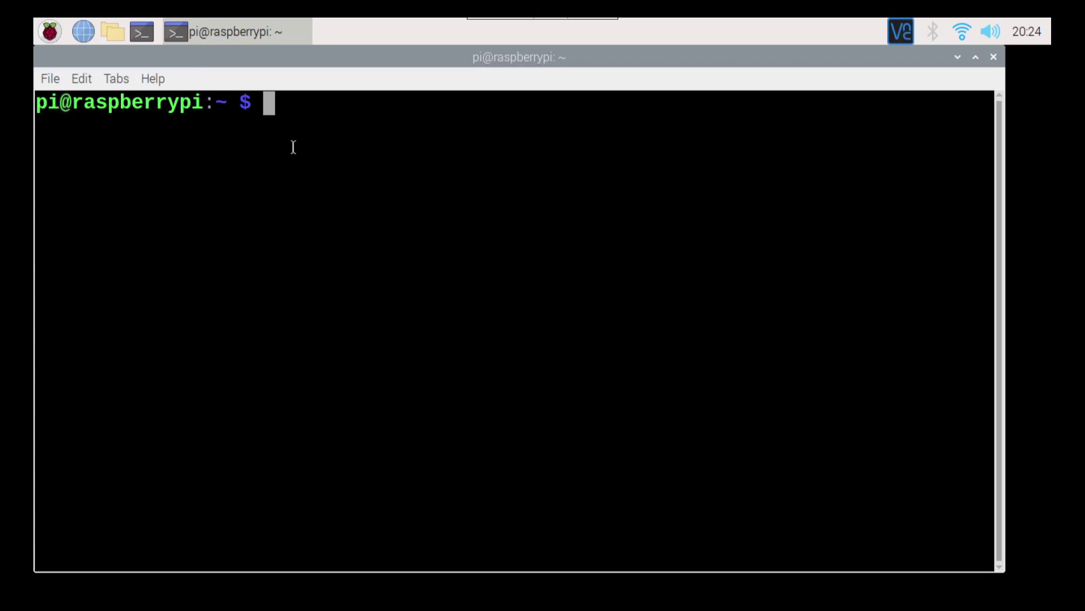
{"action": "type", "text": "sudo "}
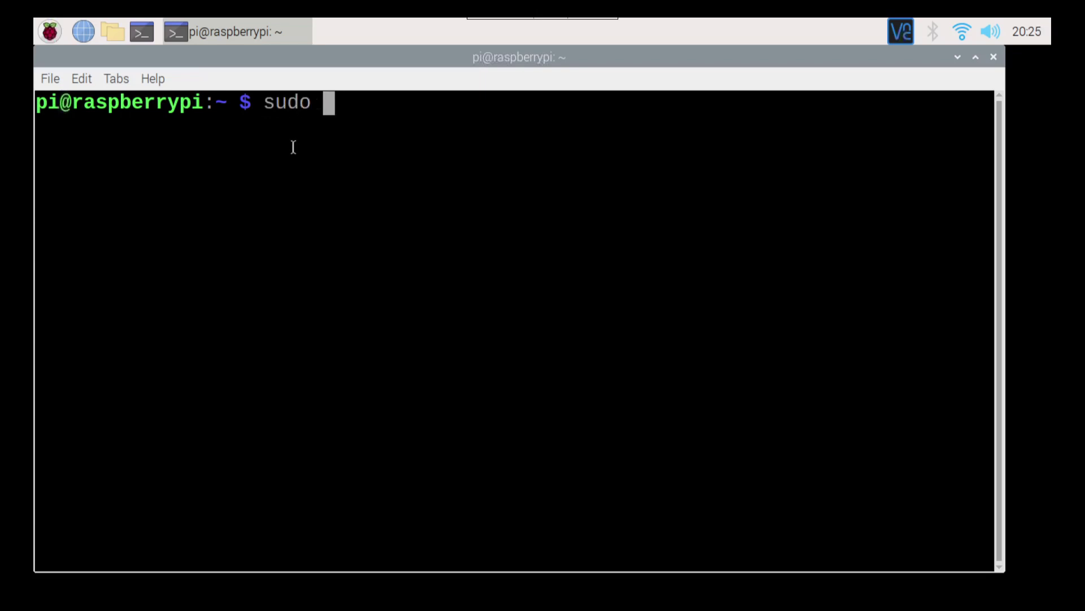
{"action": "type", "text": "apt-get instal"}
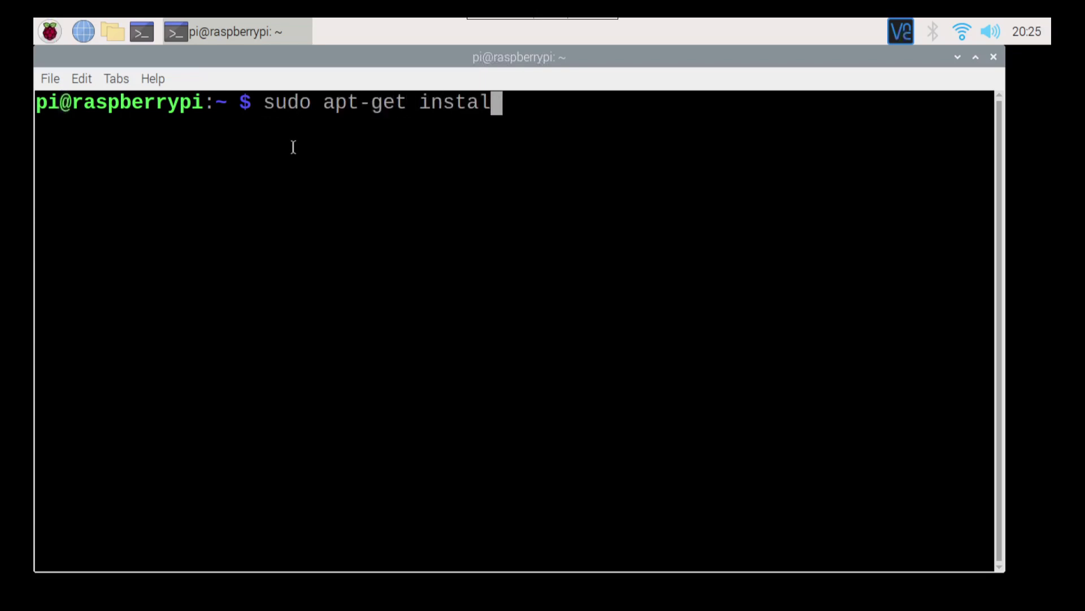
{"action": "type", "text": "l firefox"}
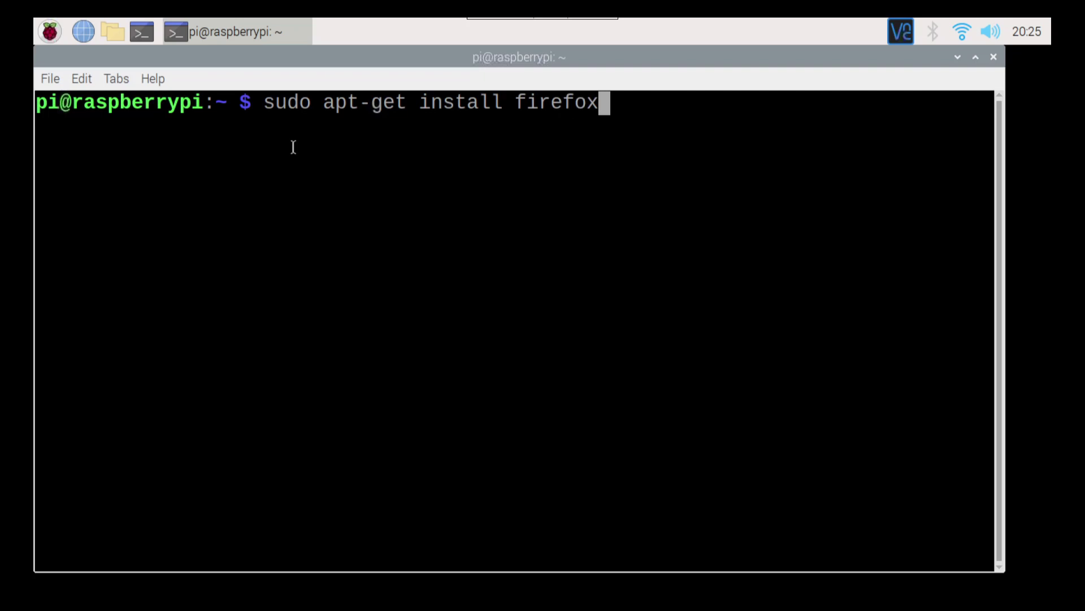
{"action": "type", "text": "-esr"}
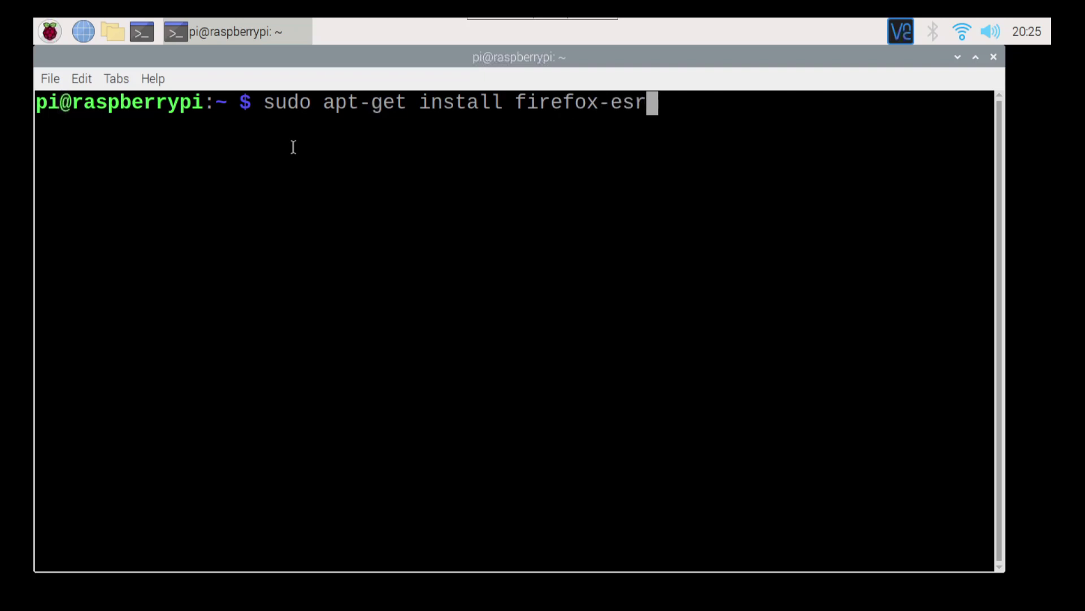
{"action": "key", "text": "Return"}
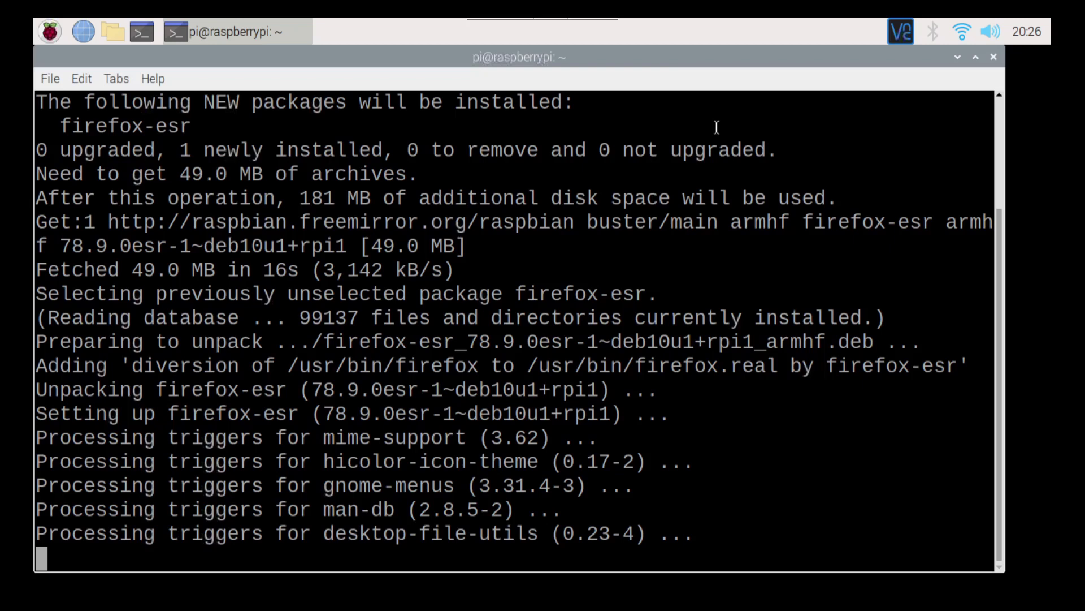
{"action": "key", "text": "ctrl+d"}
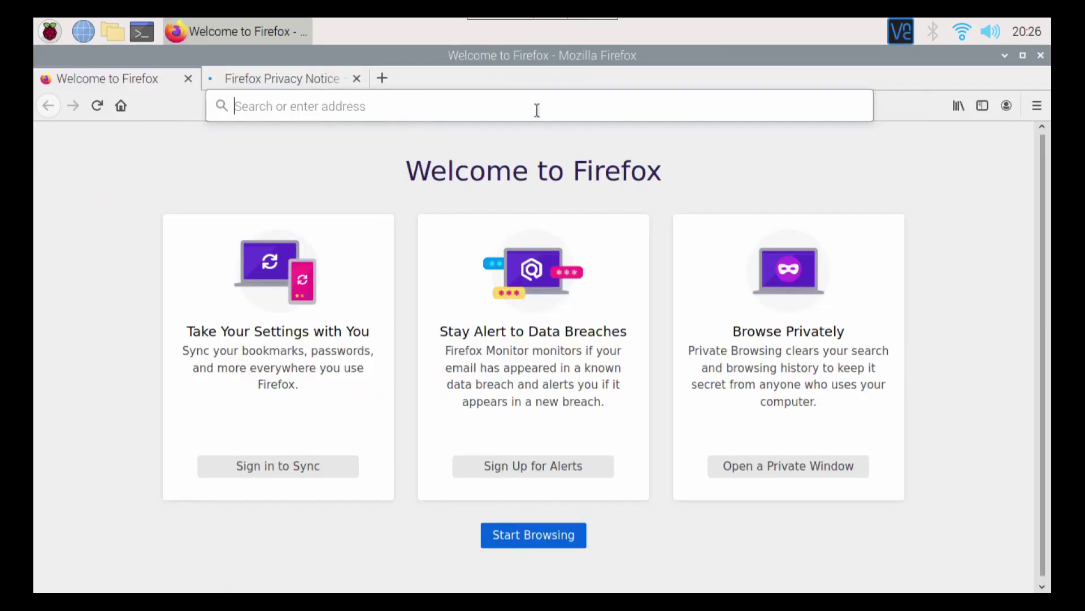
Glance at the Privacy Notice, then confirm via Help > About Firefox that version 78.9.0esr (32-bit) is installed
{"action": "left_click", "coordinate": [293, 79]}
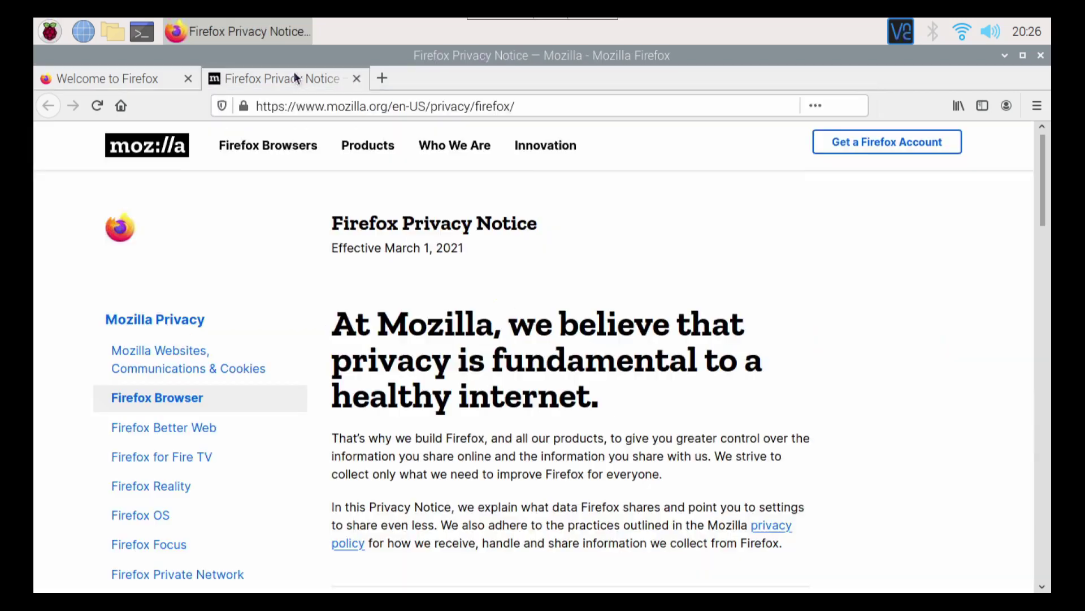
{"action": "left_click", "coordinate": [124, 77]}
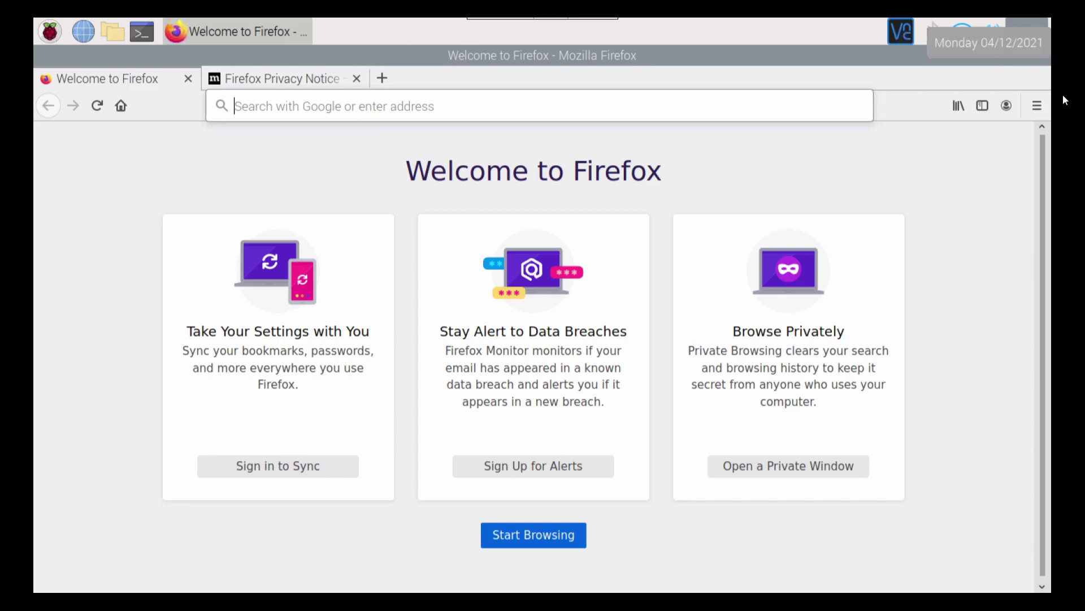
{"action": "left_click", "coordinate": [1036, 108]}
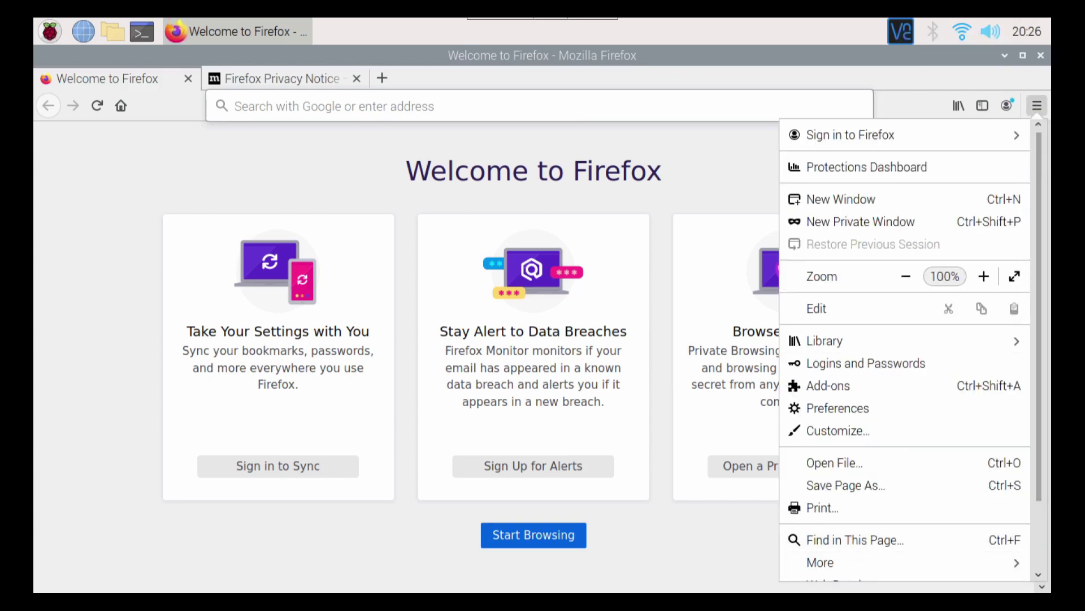
{"action": "scroll", "coordinate": [866, 566], "scroll_direction": "down", "scroll_amount": 3}
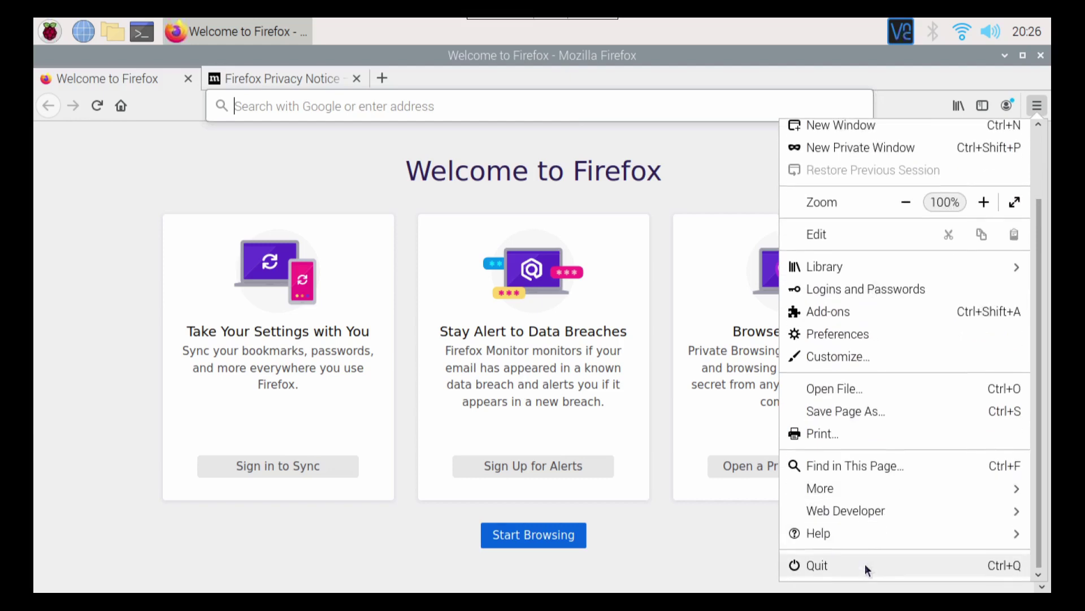
{"action": "left_click", "coordinate": [868, 533]}
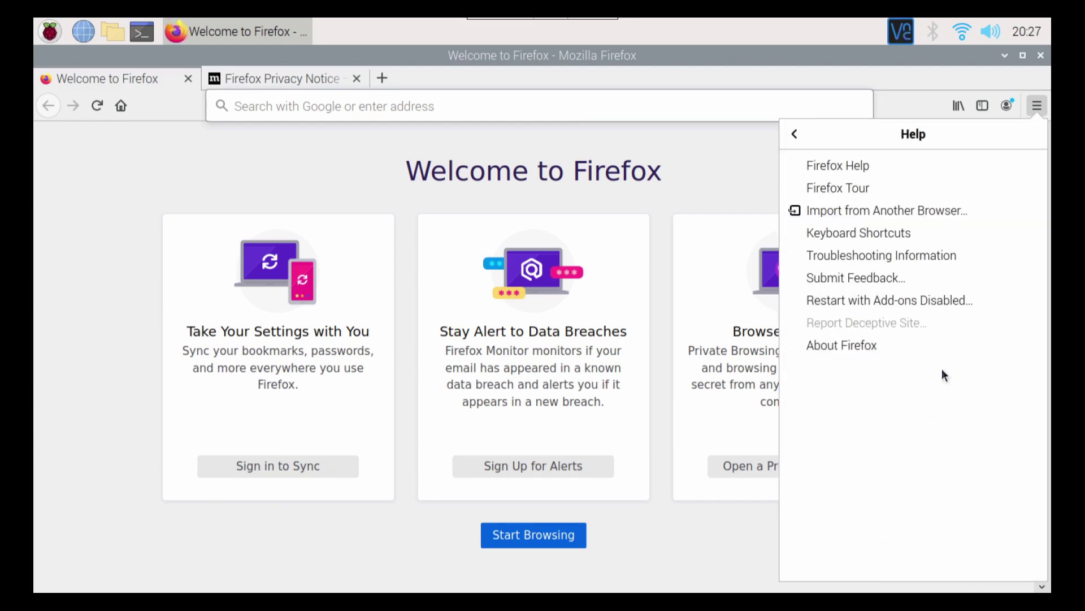
{"action": "left_click", "coordinate": [873, 350]}
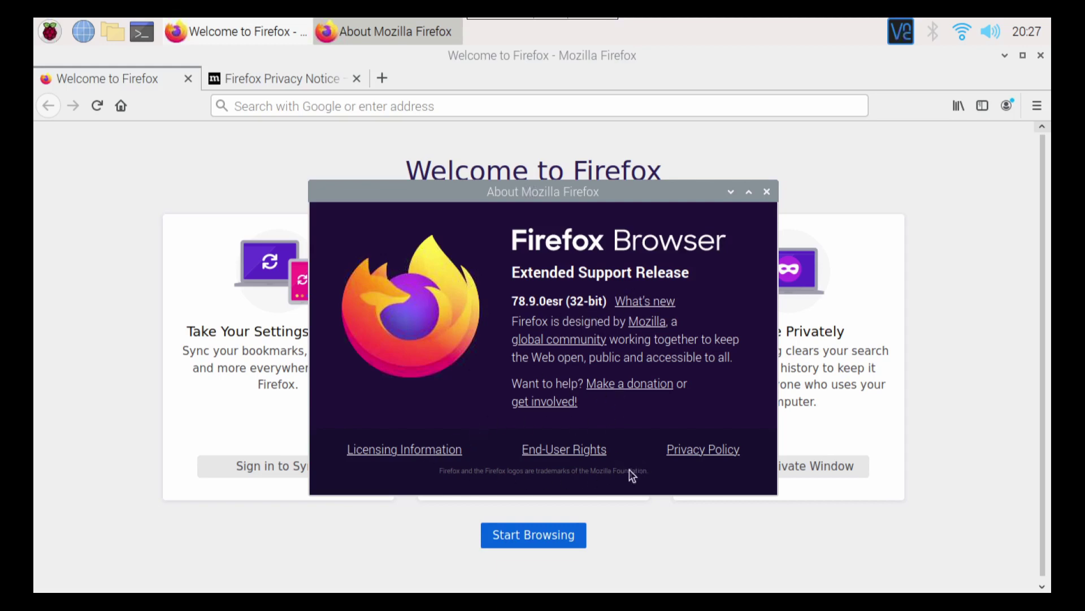
{"action": "left_click", "coordinate": [768, 192]}
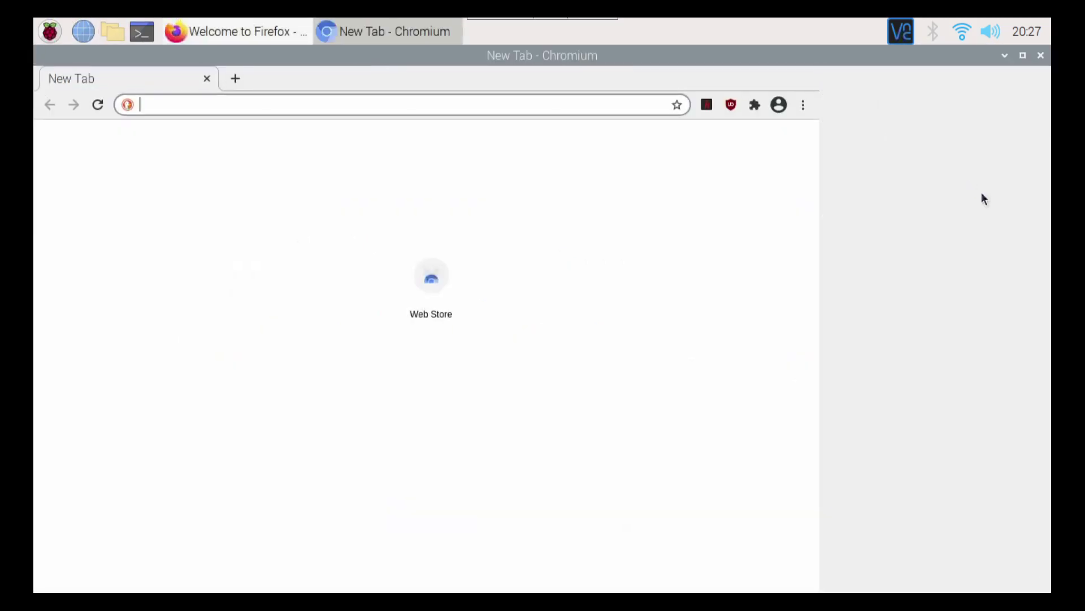
Open About Chromium, review the Advanced System settings, and return to the version 88.0.4324.187 page
{"action": "left_click", "coordinate": [1036, 105]}
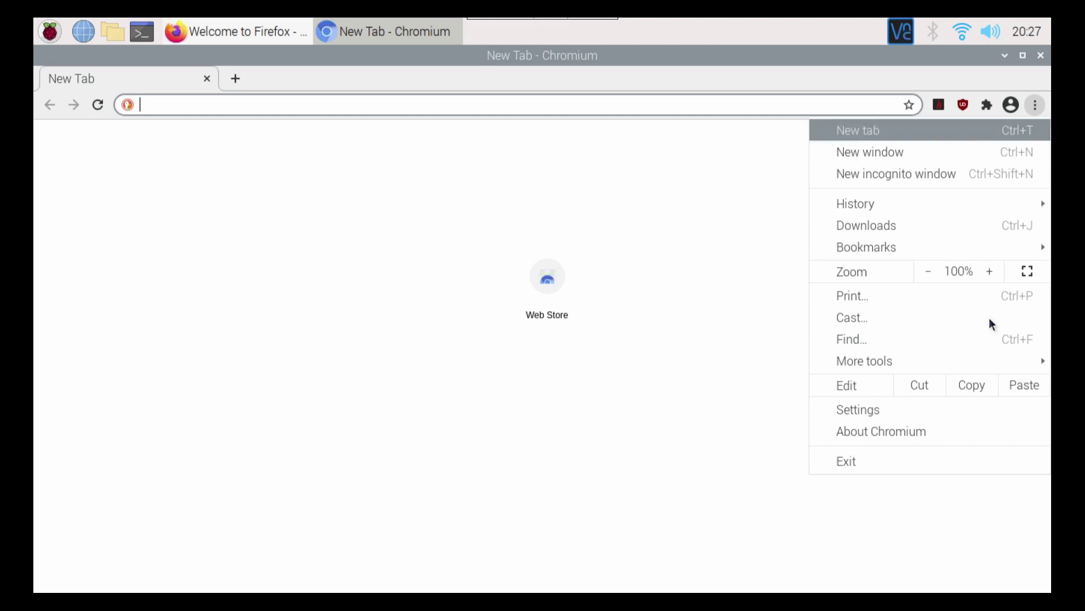
{"action": "left_click", "coordinate": [896, 440]}
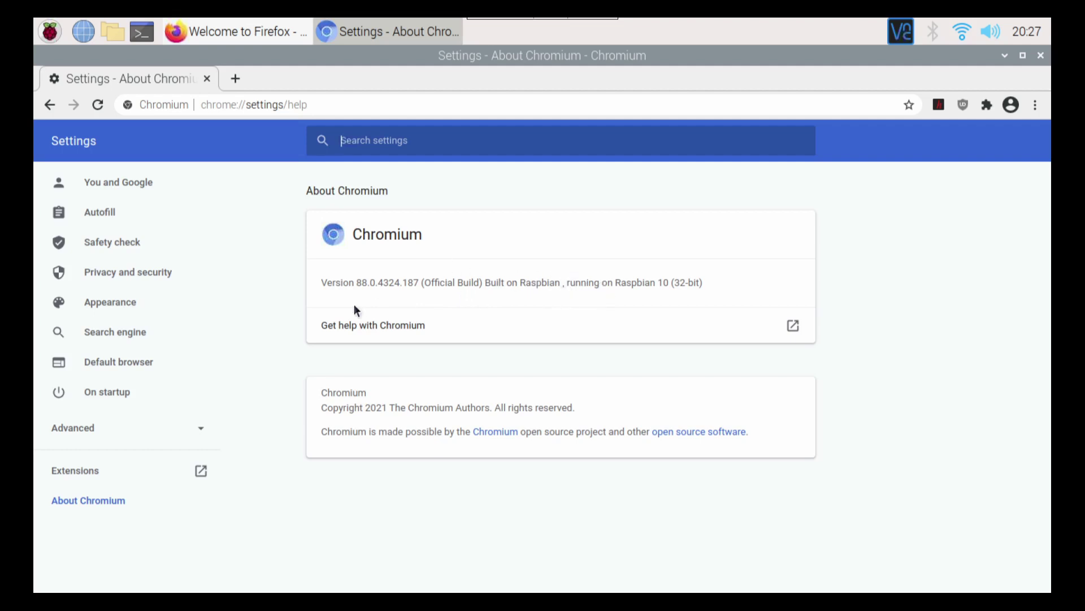
{"action": "left_click", "coordinate": [188, 433]}
{"action": "scroll", "coordinate": [149, 325], "scroll_direction": "down", "scroll_amount": 3}
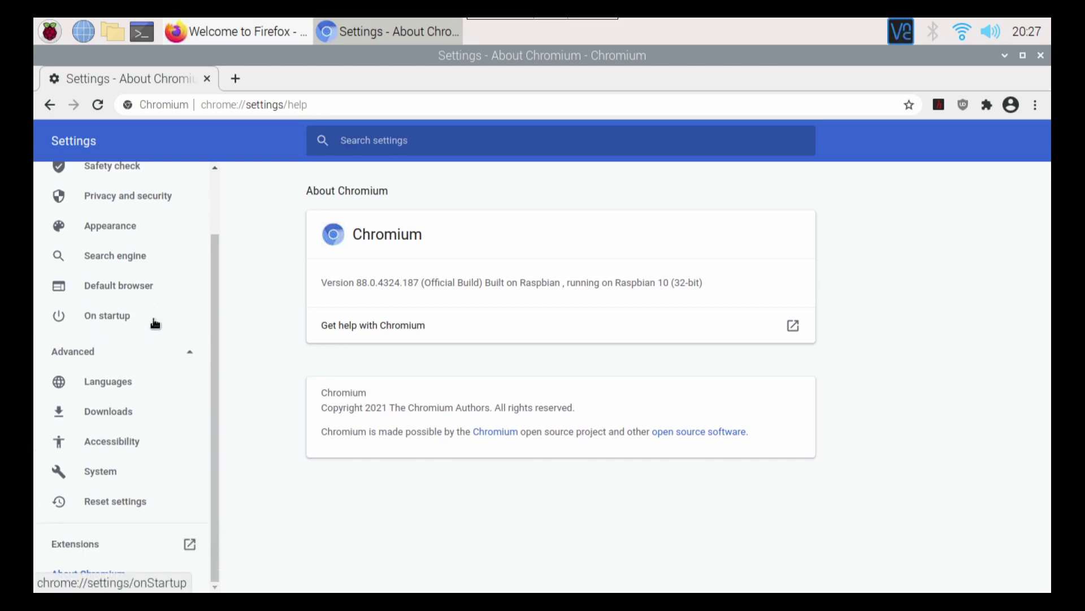
{"action": "left_click", "coordinate": [108, 466]}
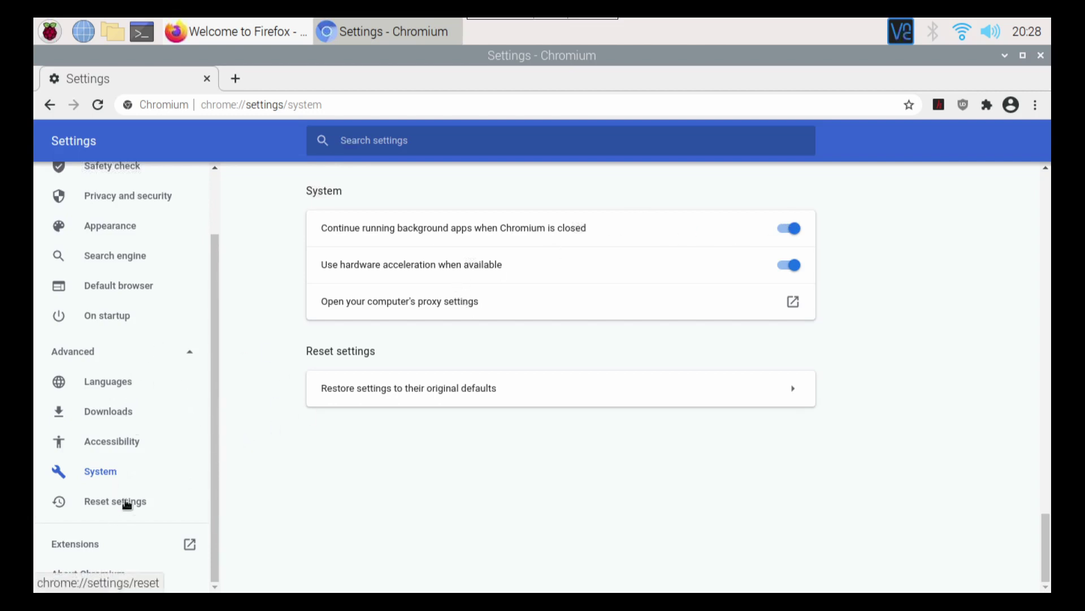
{"action": "left_click", "coordinate": [88, 573]}
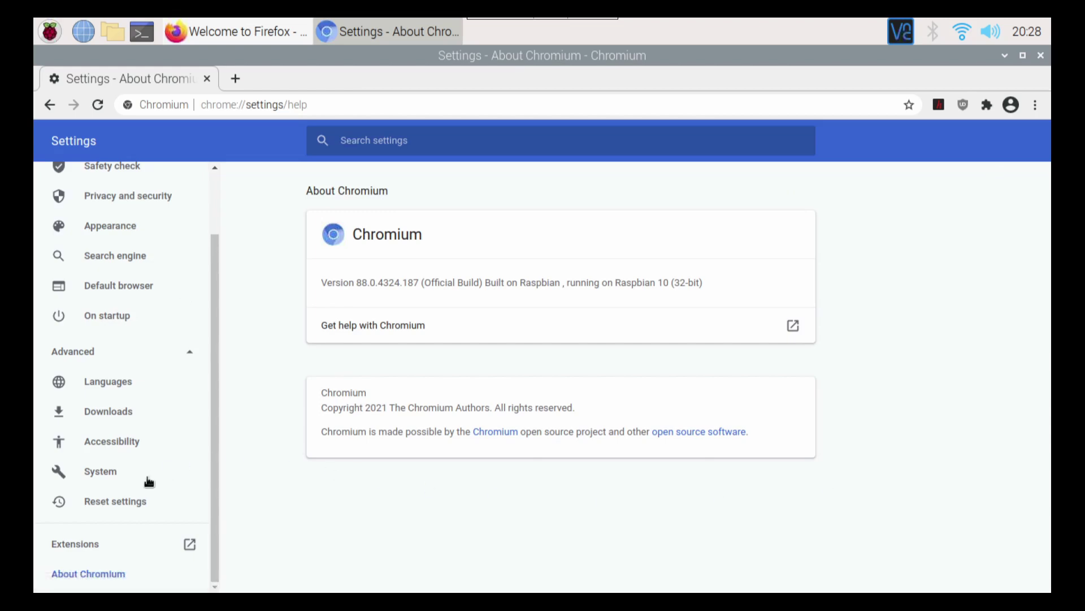
Bring Firefox forward, open its preferences, and scroll through the General settings
{"action": "left_click", "coordinate": [262, 32]}
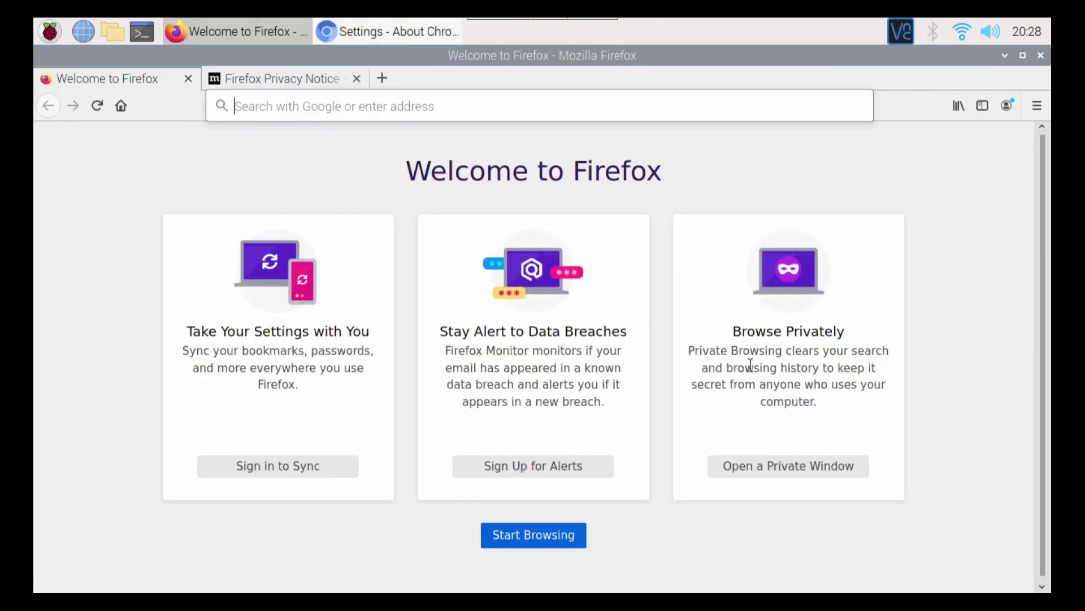
{"action": "left_click", "coordinate": [1038, 105]}
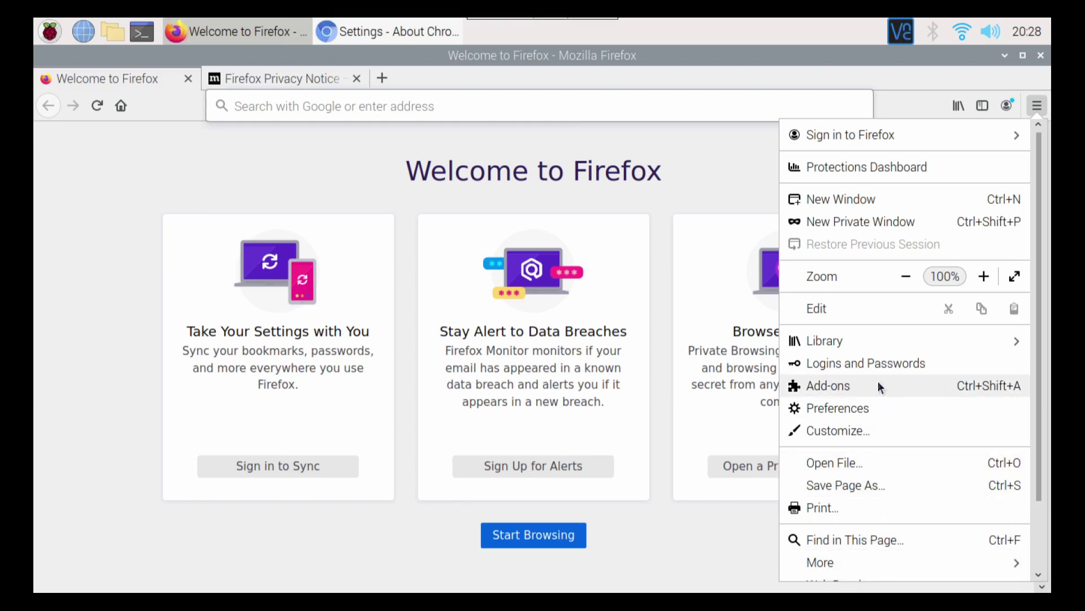
{"action": "scroll", "coordinate": [868, 372], "scroll_direction": "down", "scroll_amount": 1}
{"action": "scroll", "coordinate": [869, 352], "scroll_direction": "down", "scroll_amount": 2}
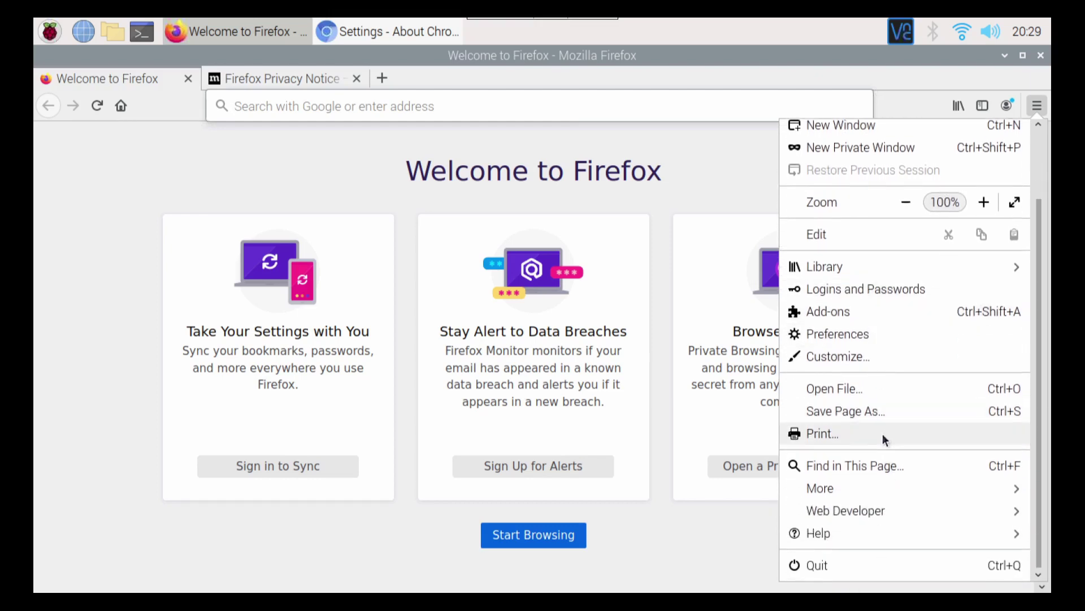
{"action": "scroll", "coordinate": [872, 352], "scroll_direction": "up", "scroll_amount": 2}
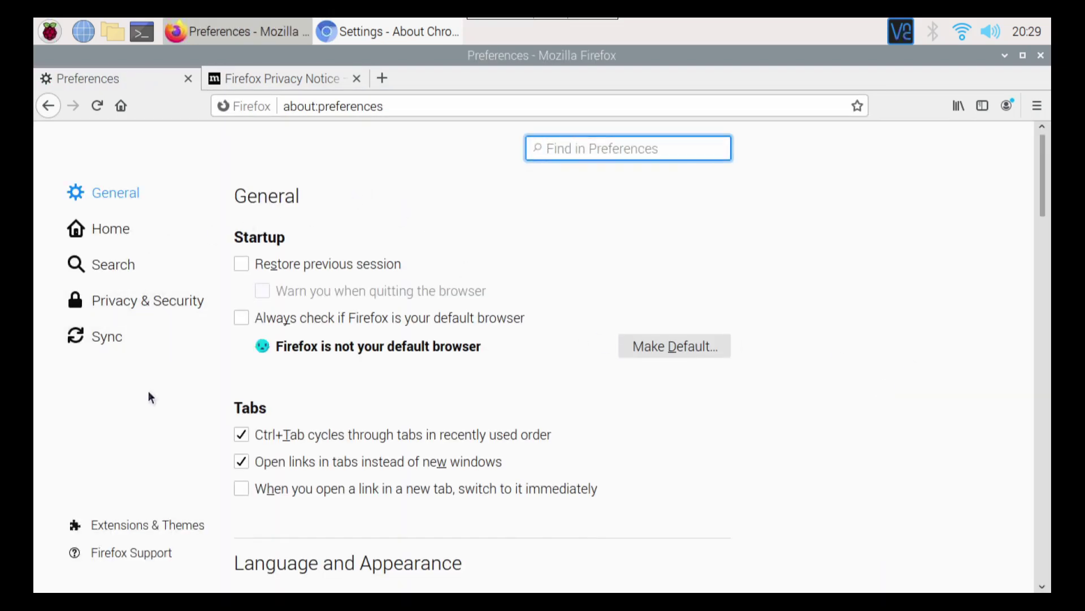
{"action": "scroll", "coordinate": [418, 334], "scroll_direction": "down", "scroll_amount": 10}
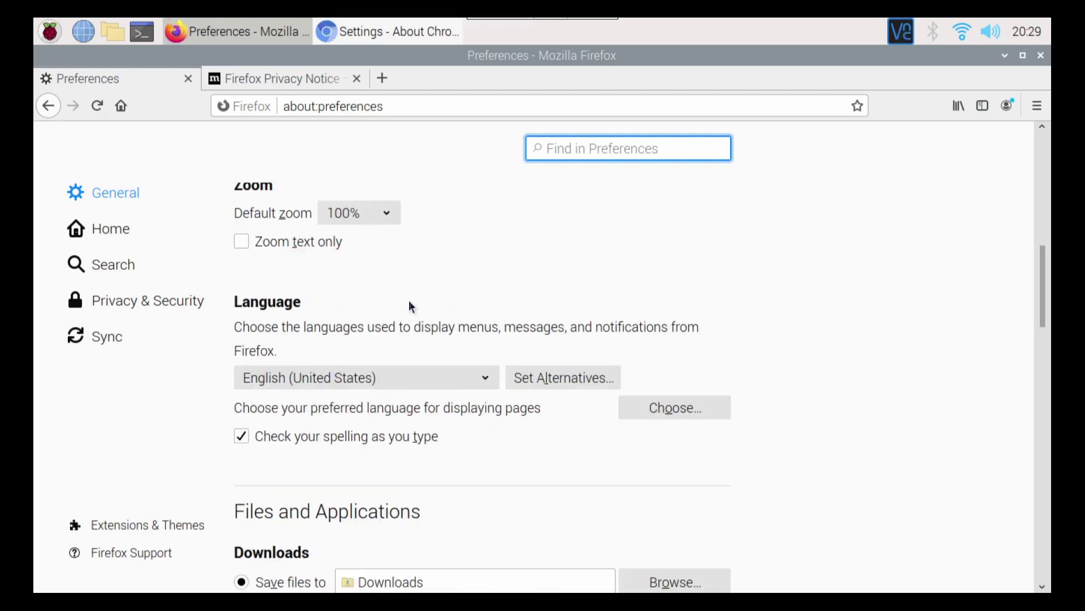
{"action": "scroll", "coordinate": [410, 306], "scroll_direction": "down", "scroll_amount": 18}
{"action": "scroll", "coordinate": [406, 293], "scroll_direction": "down", "scroll_amount": 1}
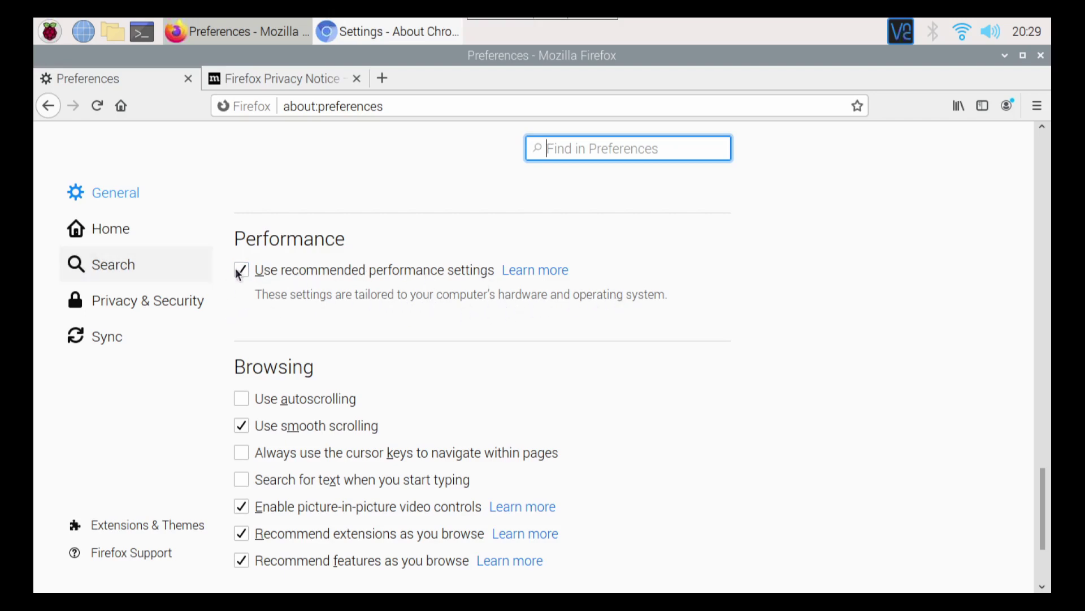
Toggle 'Use recommended performance settings' off and back on, then launch the Add-ons Manager with Ctrl+Shift+A
{"action": "left_click", "coordinate": [255, 279]}
{"action": "left_click", "coordinate": [255, 279]}
{"action": "scroll", "coordinate": [503, 290], "scroll_direction": "down", "scroll_amount": 3}
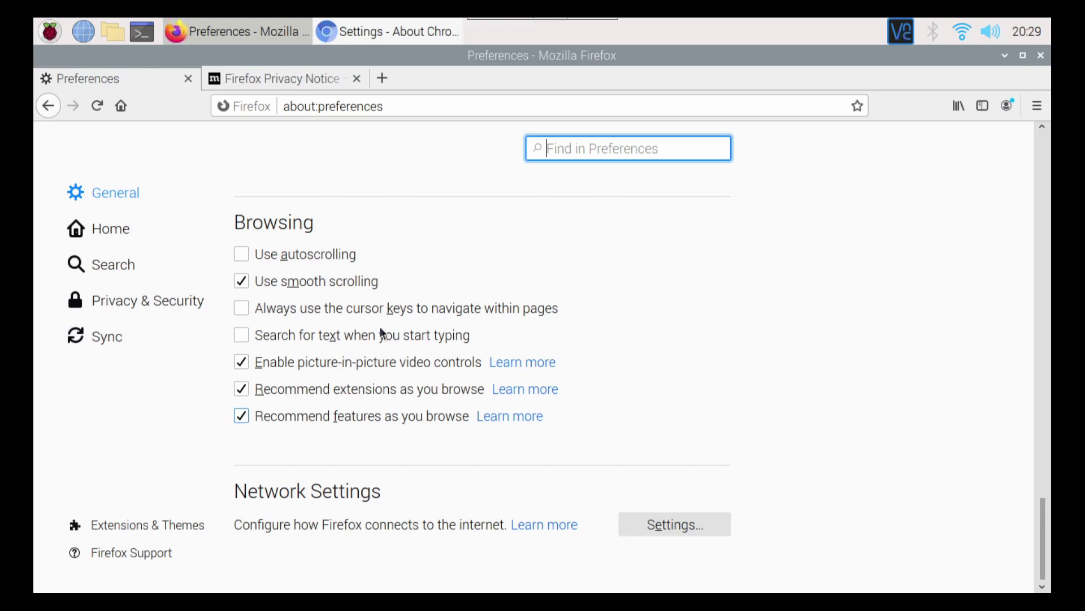
{"action": "scroll", "coordinate": [140, 388], "scroll_direction": "up", "scroll_amount": 1}
{"action": "key", "text": "ctrl+shift+a"}
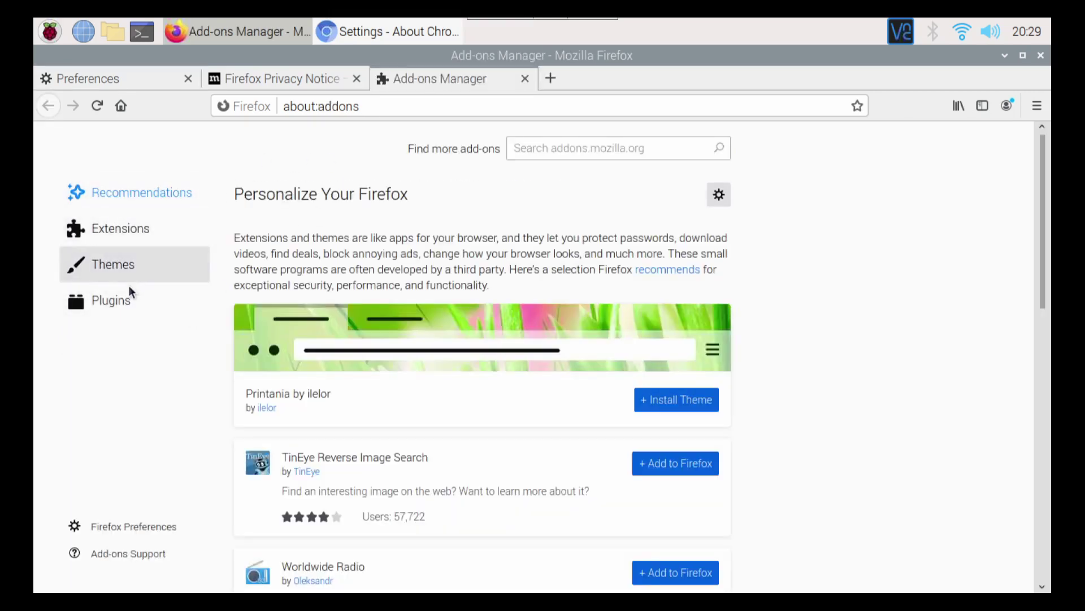
View the installed Plugins list, then scroll through the recommended add-ons
{"action": "left_click", "coordinate": [129, 298]}
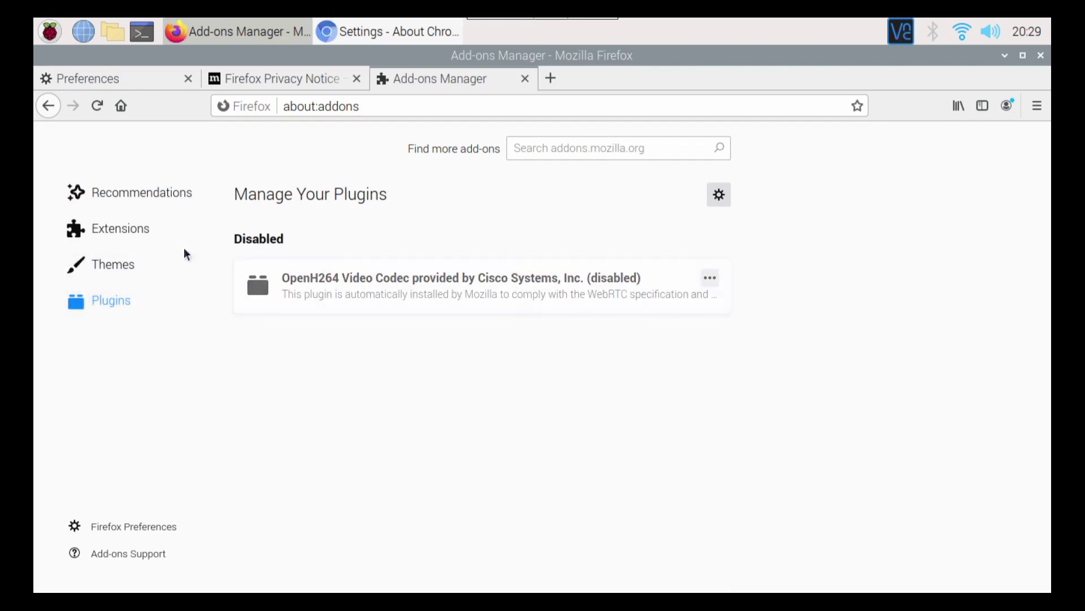
{"action": "left_click", "coordinate": [131, 193]}
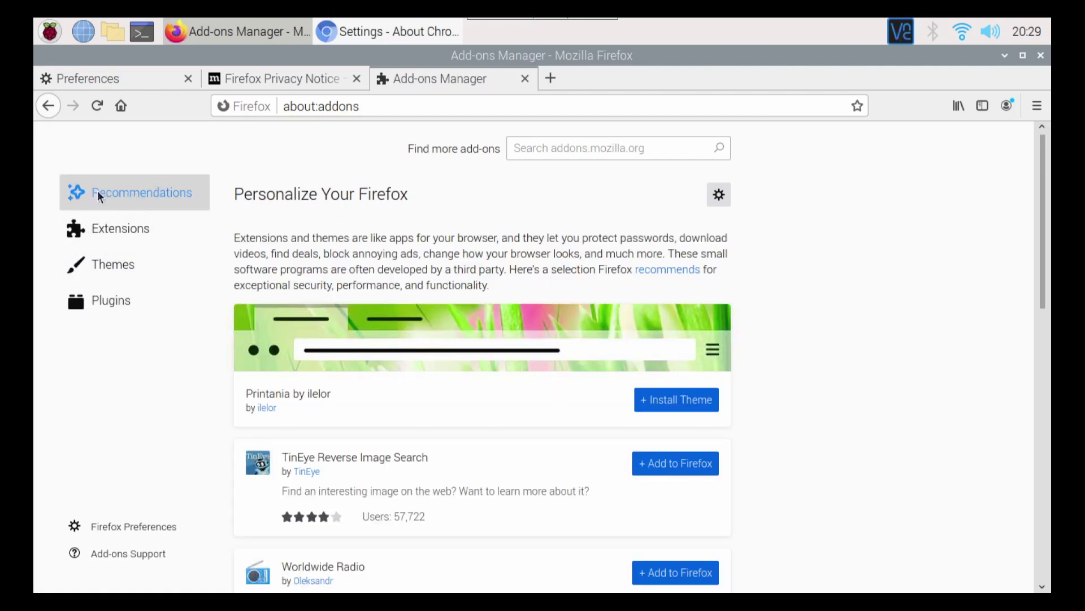
{"action": "scroll", "coordinate": [525, 239], "scroll_direction": "down", "scroll_amount": 6}
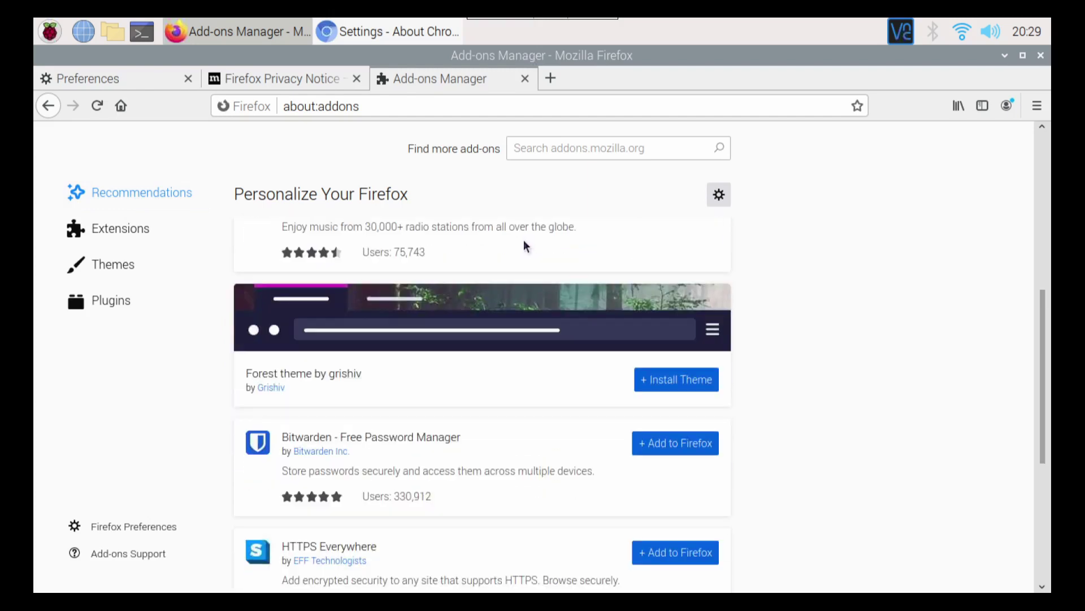
{"action": "scroll", "coordinate": [524, 240], "scroll_direction": "down", "scroll_amount": 5}
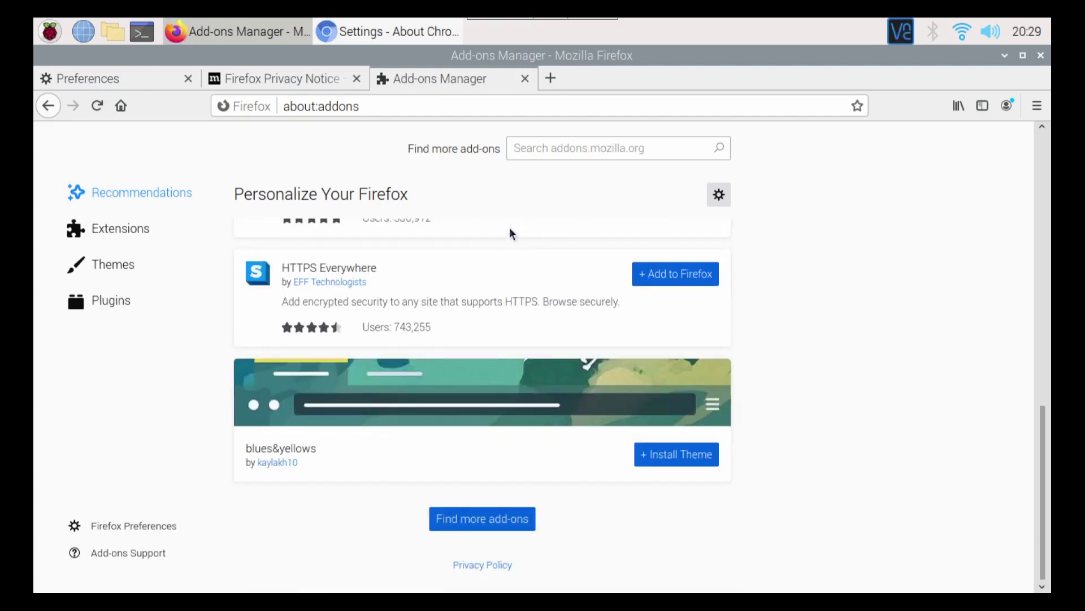
{"action": "scroll", "coordinate": [487, 226], "scroll_direction": "up", "scroll_amount": 5}
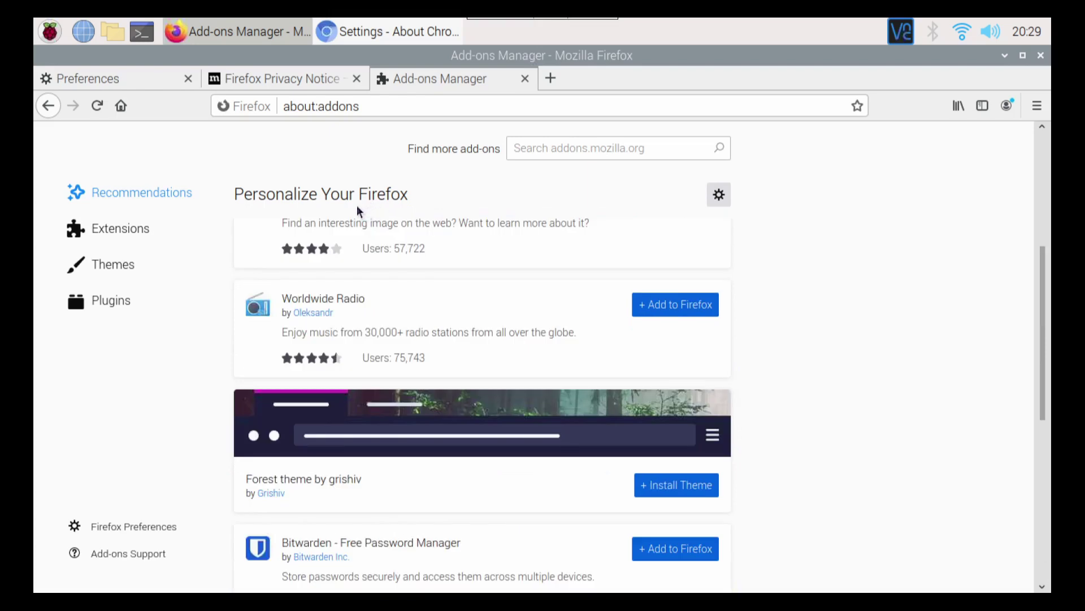
{"action": "scroll", "coordinate": [353, 206], "scroll_direction": "up", "scroll_amount": 4}
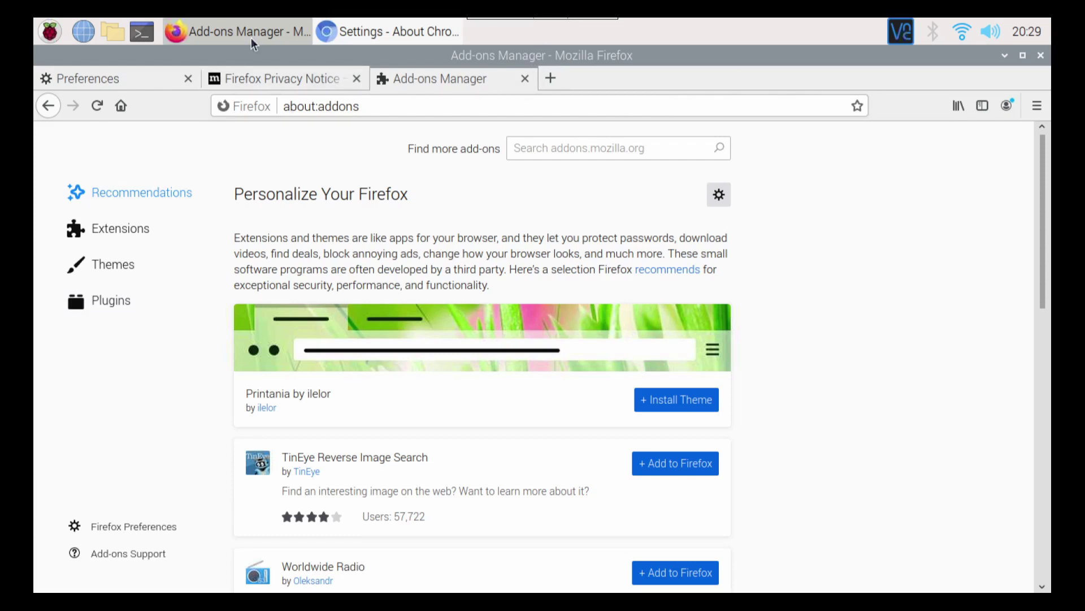
Minimize Firefox and bring Chromium's About Chromium page to the front
{"action": "left_click", "coordinate": [269, 33]}
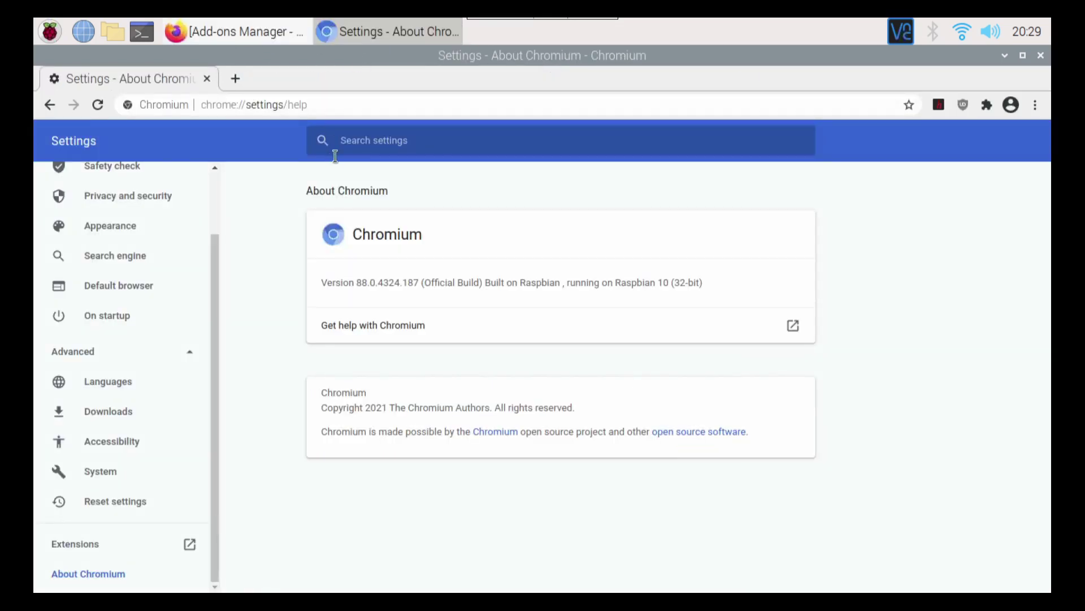
{"action": "left_click", "coordinate": [367, 32]}
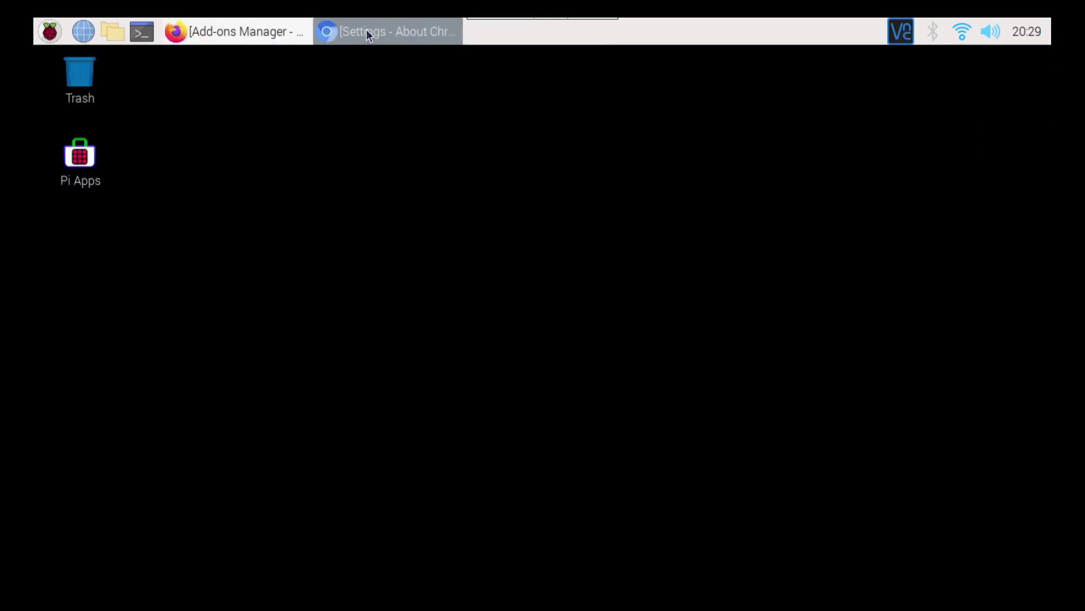
{"action": "left_click", "coordinate": [366, 30]}
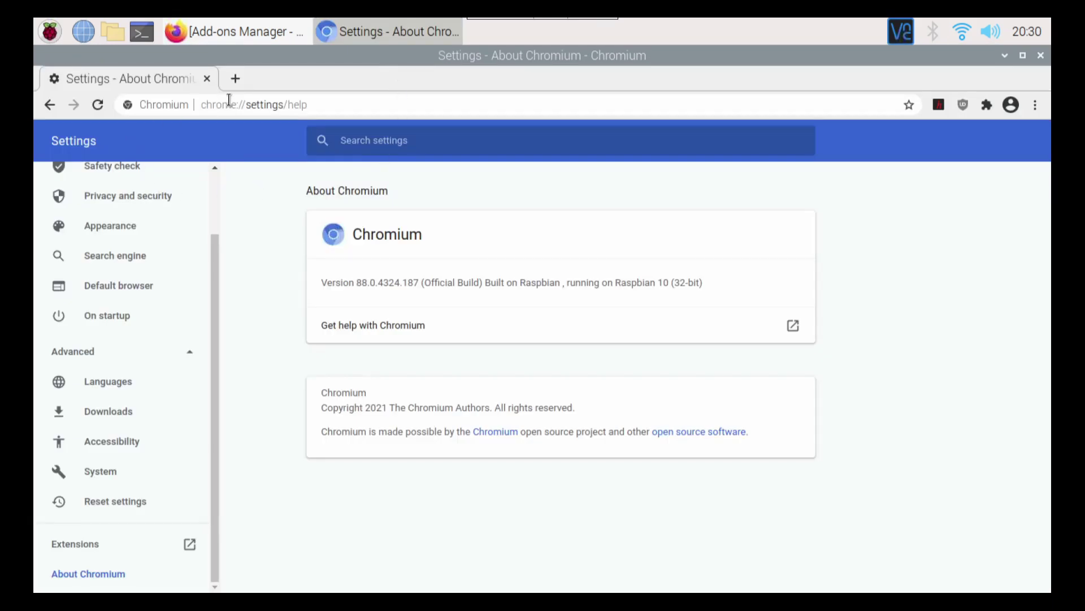
Open the Chrome Web Store in a new tab, scroll through its extensions, then close that tab
{"action": "left_click", "coordinate": [236, 79]}
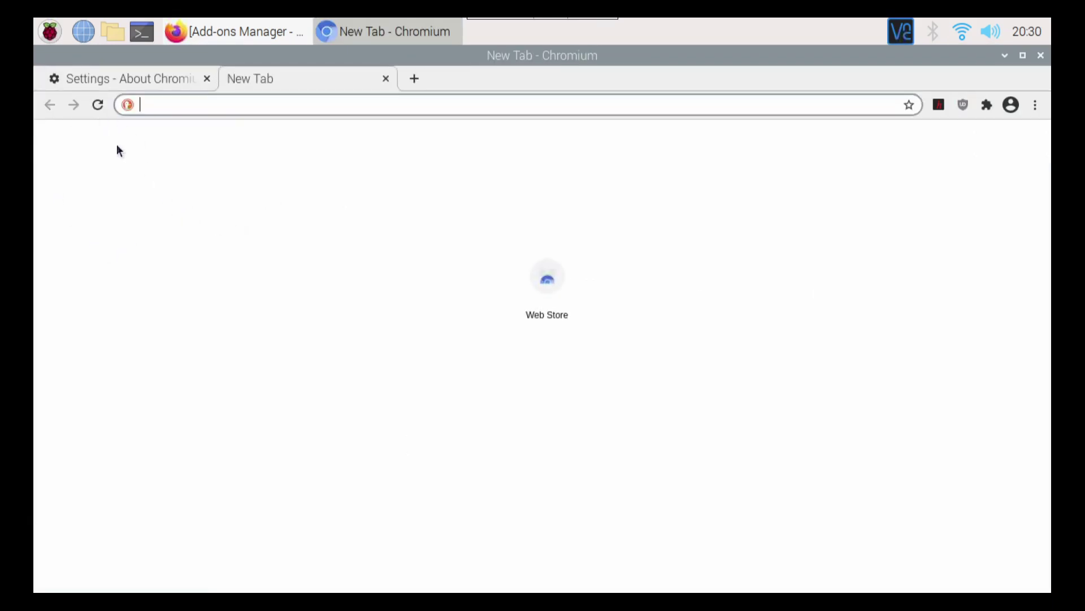
{"action": "left_click", "coordinate": [541, 294]}
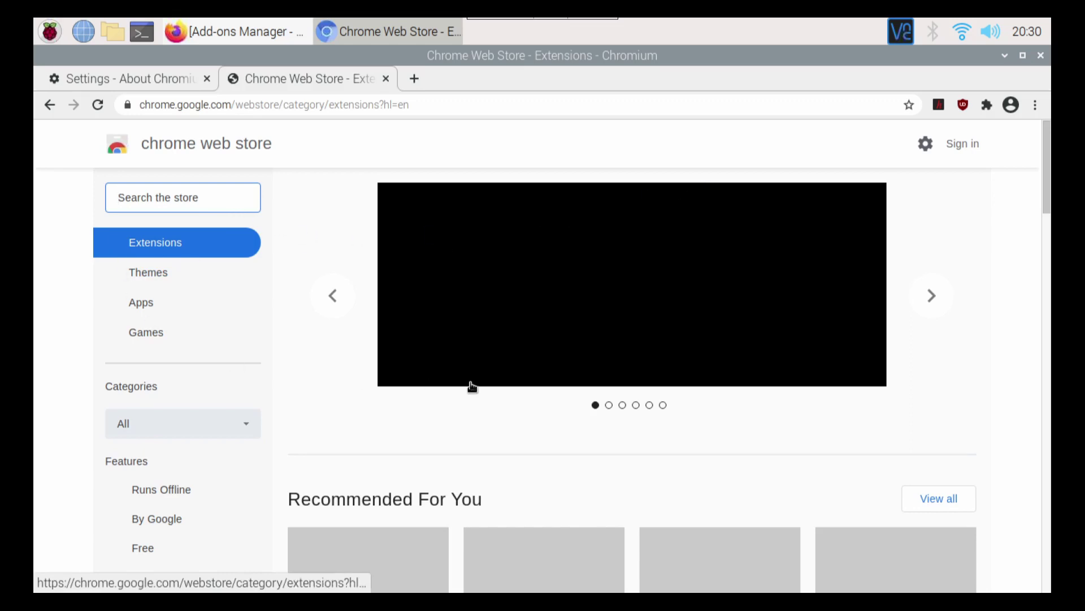
{"action": "scroll", "coordinate": [358, 229], "scroll_direction": "down", "scroll_amount": 3}
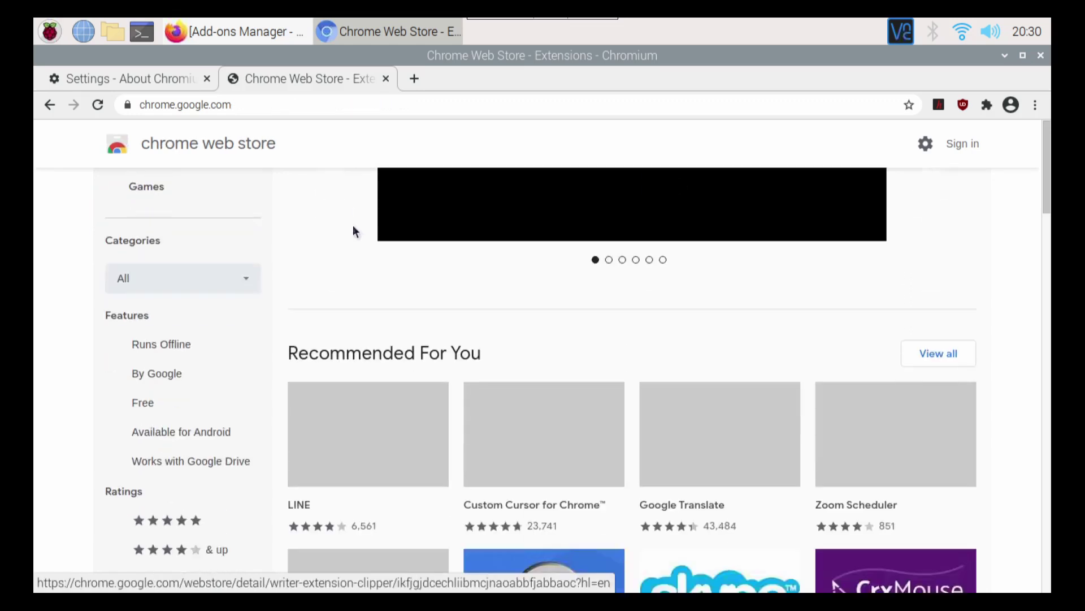
{"action": "scroll", "coordinate": [744, 226], "scroll_direction": "down", "scroll_amount": 2}
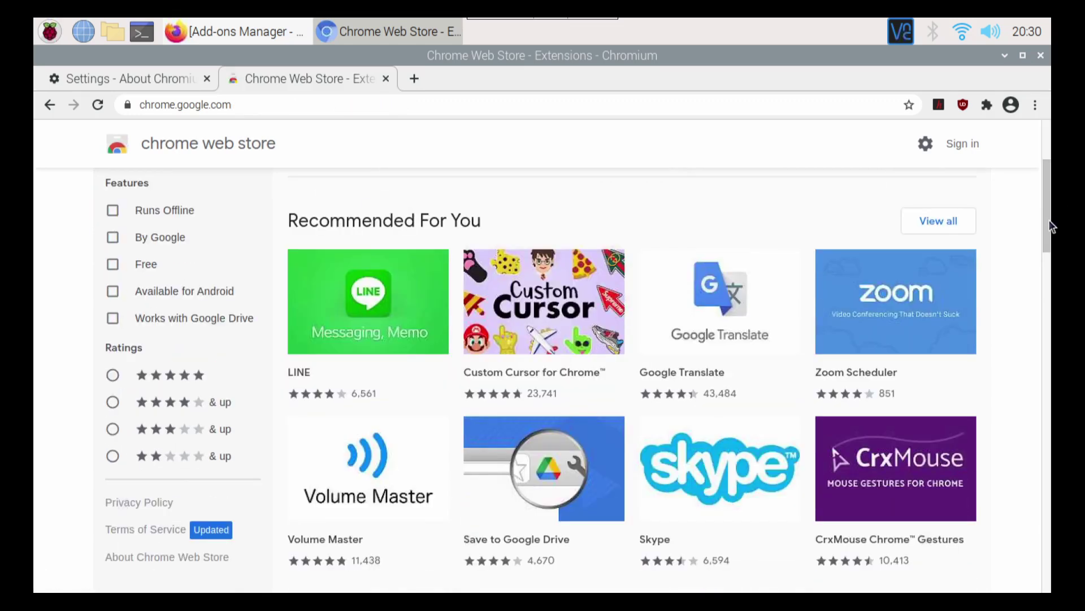
{"action": "scroll", "coordinate": [1050, 221], "scroll_direction": "down", "scroll_amount": 1}
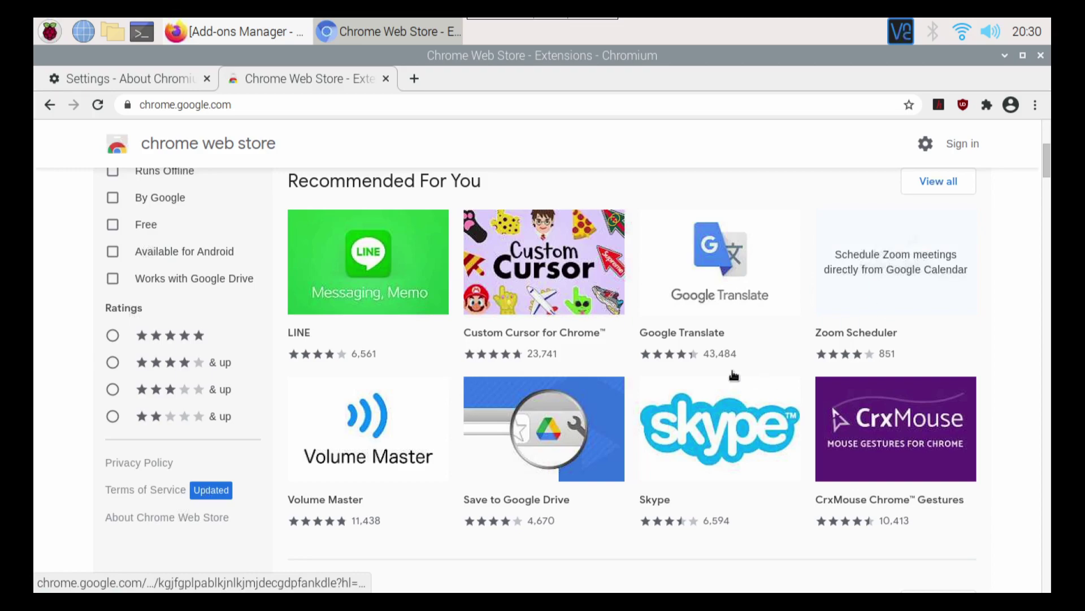
{"action": "scroll", "coordinate": [735, 362], "scroll_direction": "down", "scroll_amount": 4}
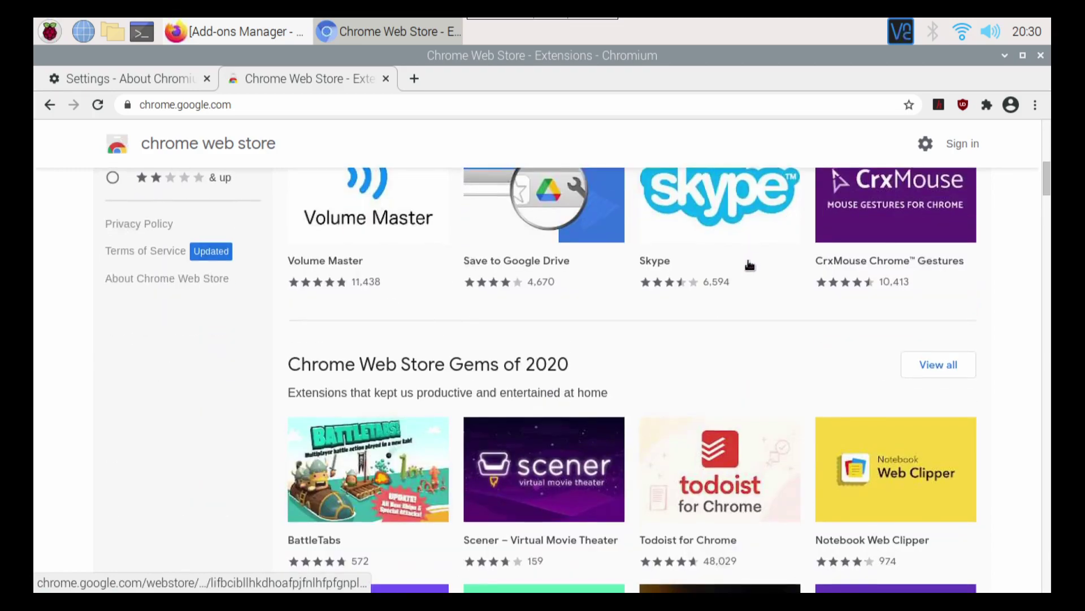
{"action": "scroll", "coordinate": [747, 262], "scroll_direction": "down", "scroll_amount": 11}
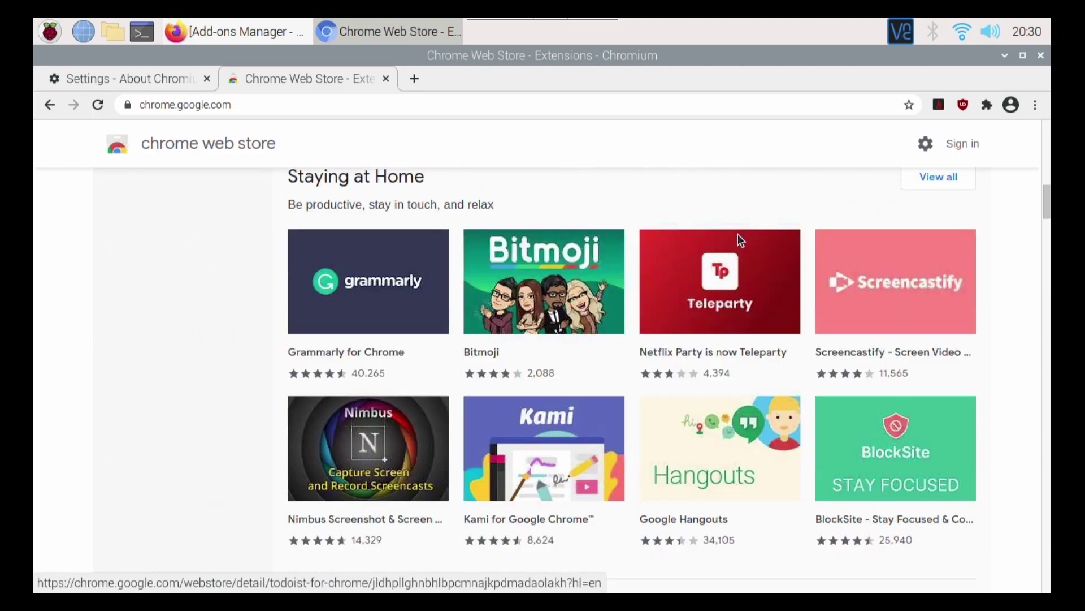
{"action": "scroll", "coordinate": [739, 242], "scroll_direction": "down", "scroll_amount": 4}
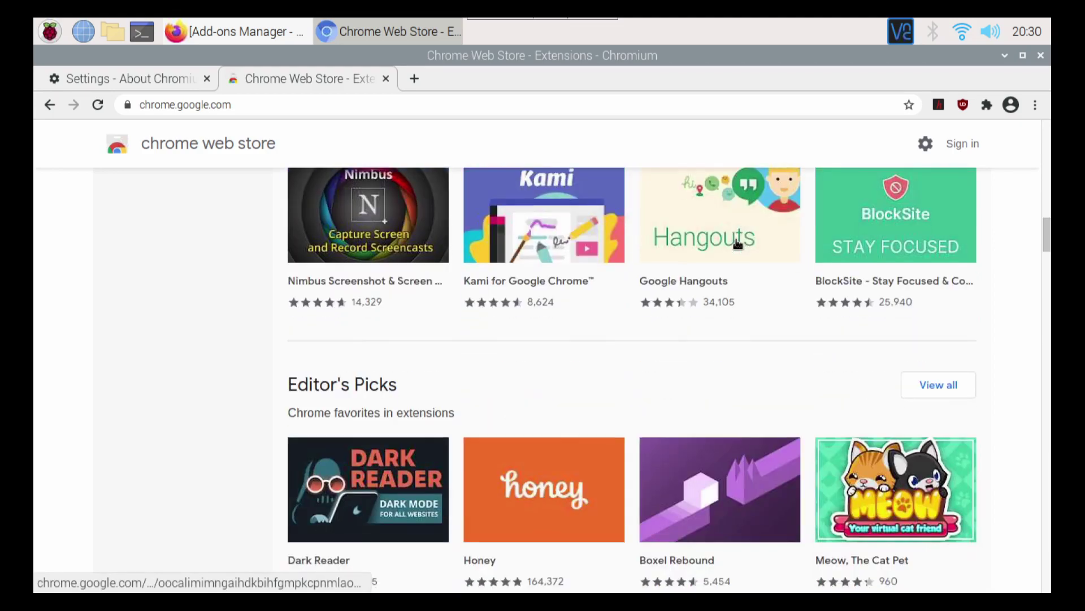
{"action": "scroll", "coordinate": [740, 241], "scroll_direction": "down", "scroll_amount": 1}
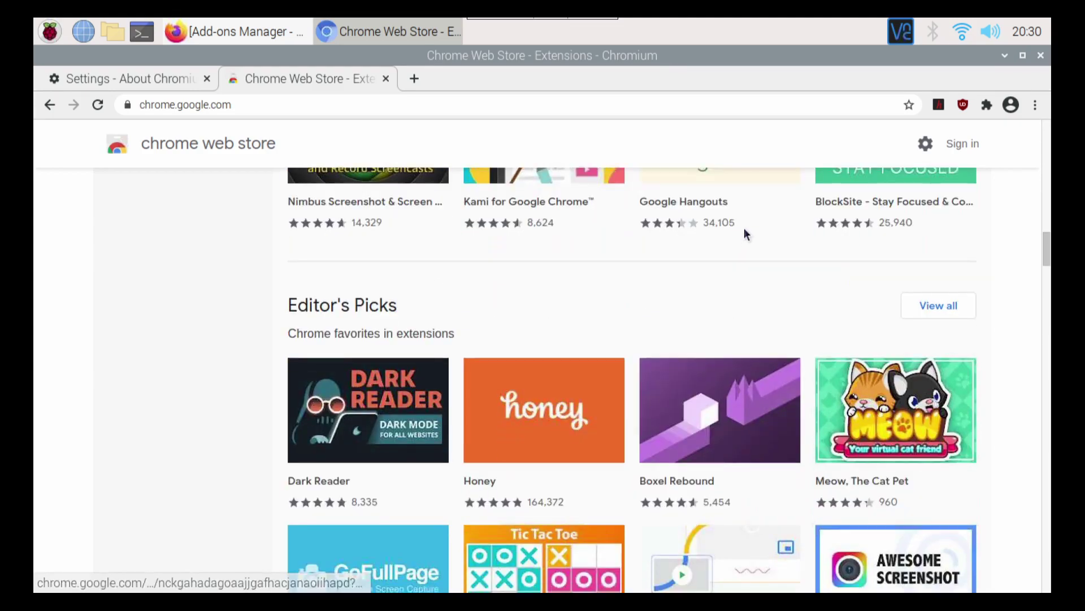
{"action": "scroll", "coordinate": [746, 232], "scroll_direction": "up", "scroll_amount": 4}
{"action": "scroll", "coordinate": [630, 223], "scroll_direction": "down", "scroll_amount": 3}
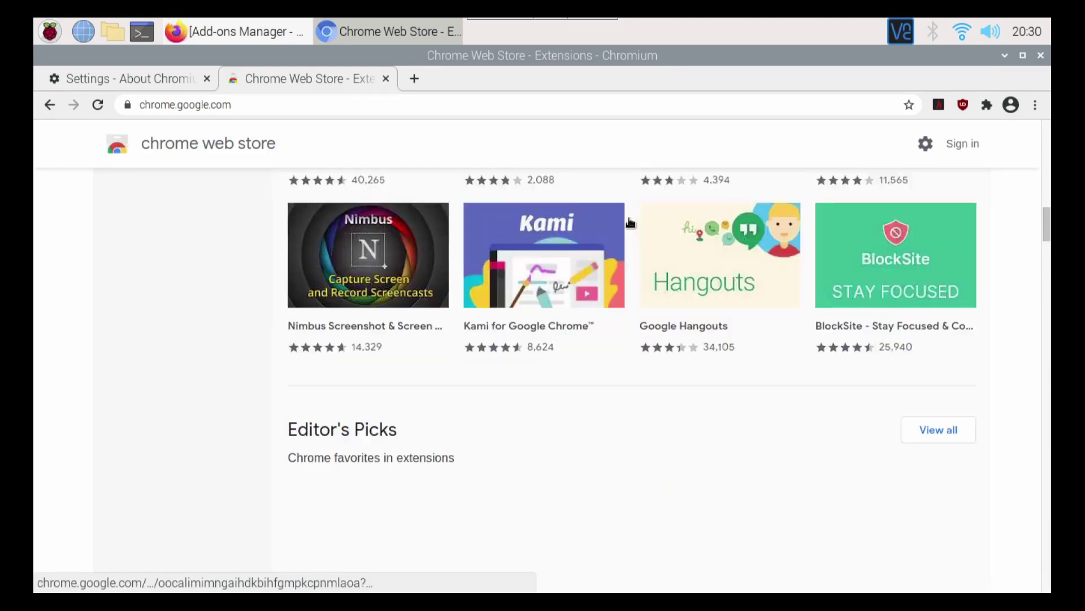
{"action": "scroll", "coordinate": [630, 222], "scroll_direction": "down", "scroll_amount": 1}
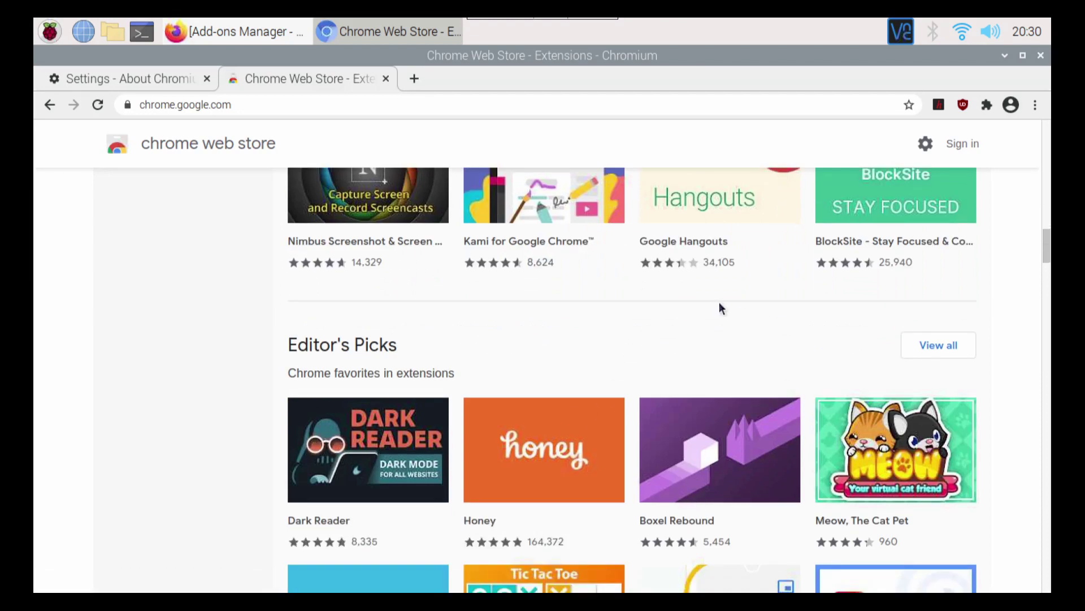
{"action": "scroll", "coordinate": [721, 308], "scroll_direction": "down", "scroll_amount": 5}
{"action": "scroll", "coordinate": [666, 258], "scroll_direction": "down", "scroll_amount": 1}
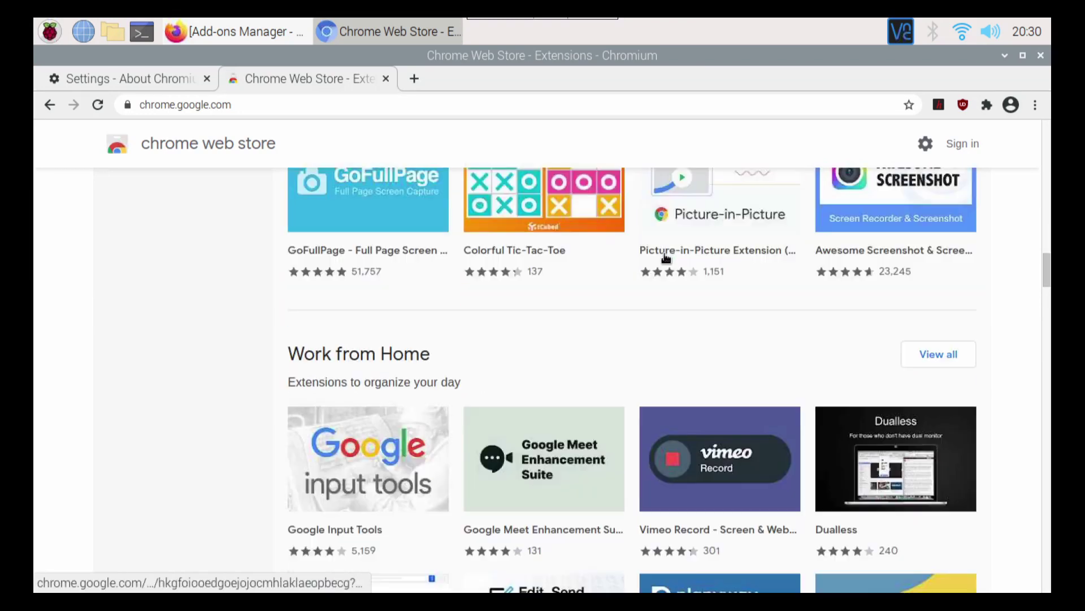
{"action": "scroll", "coordinate": [666, 258], "scroll_direction": "down", "scroll_amount": 3}
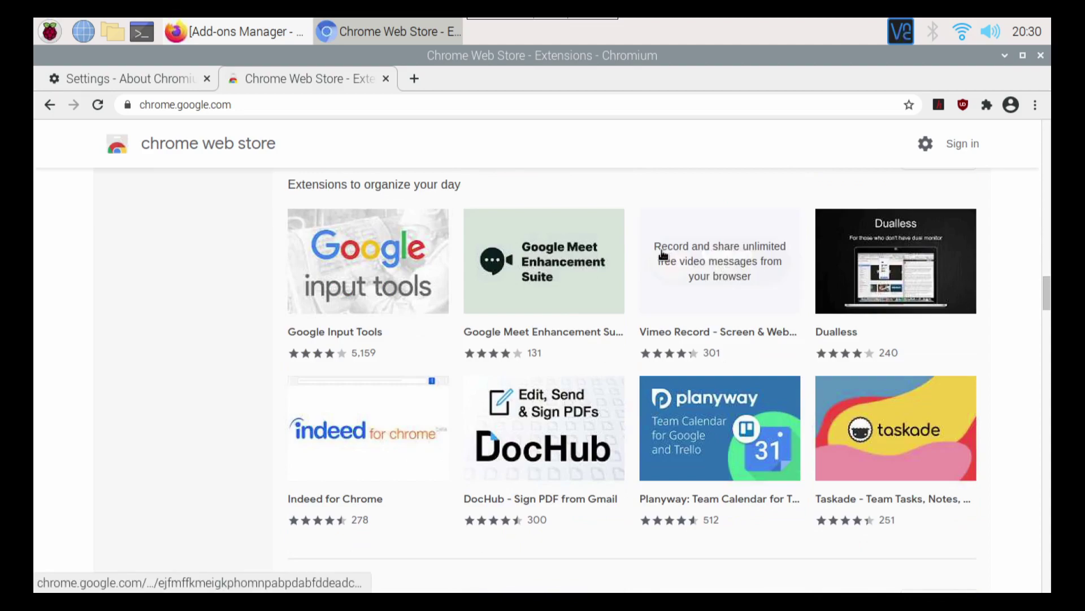
{"action": "scroll", "coordinate": [664, 255], "scroll_direction": "down", "scroll_amount": 3}
{"action": "scroll", "coordinate": [665, 255], "scroll_direction": "up", "scroll_amount": 5}
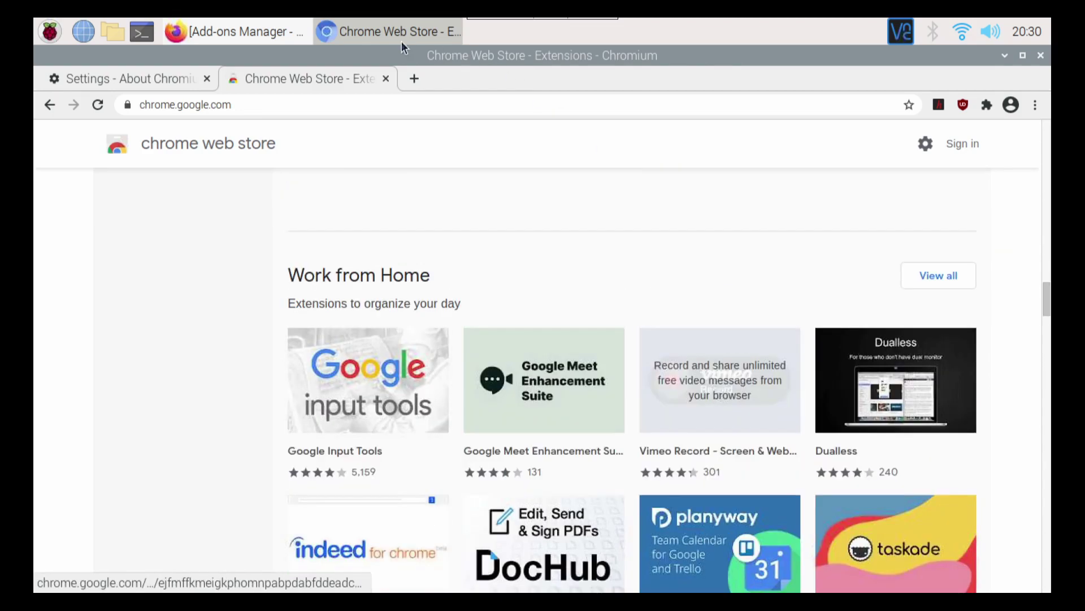
{"action": "left_click", "coordinate": [386, 79]}
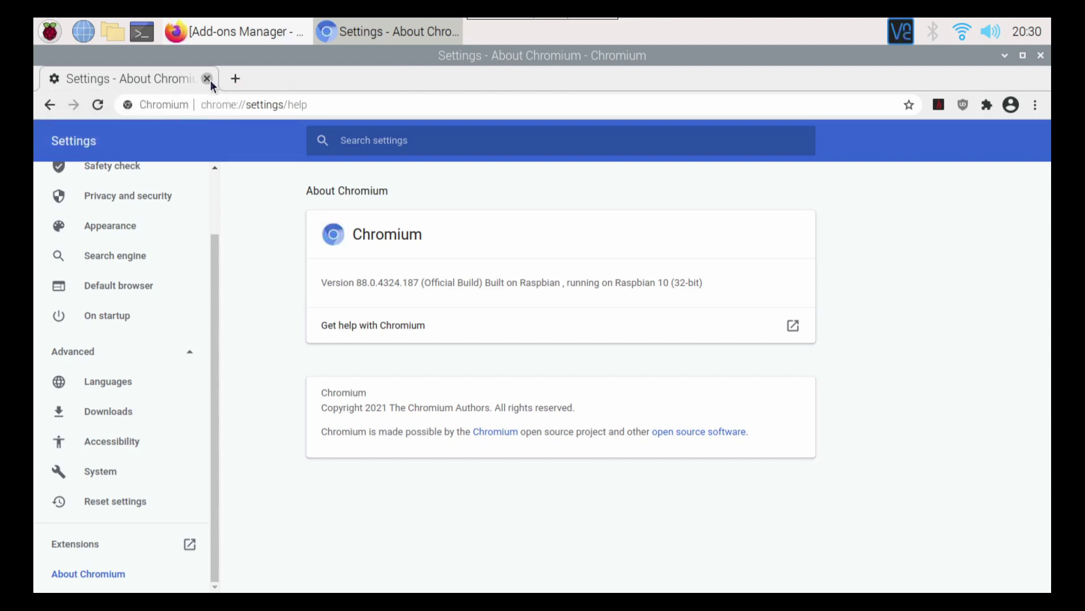
Go to Appearance settings, keep DuckDuckGo as the address-bar search engine, and scroll down to Reset settings
{"action": "scroll", "coordinate": [181, 285], "scroll_direction": "up", "scroll_amount": 3}
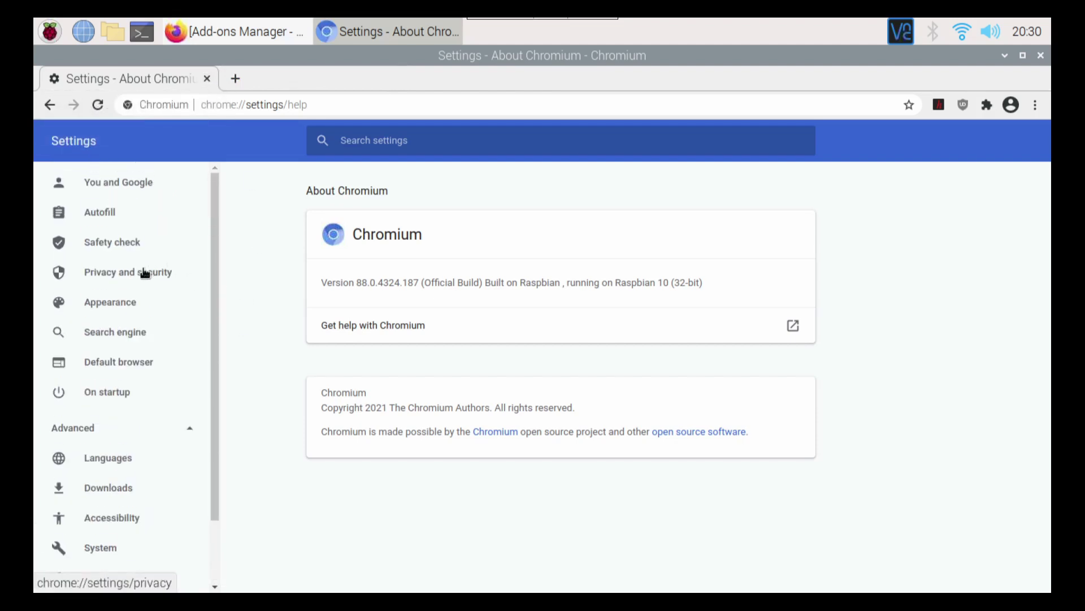
{"action": "left_click", "coordinate": [116, 306]}
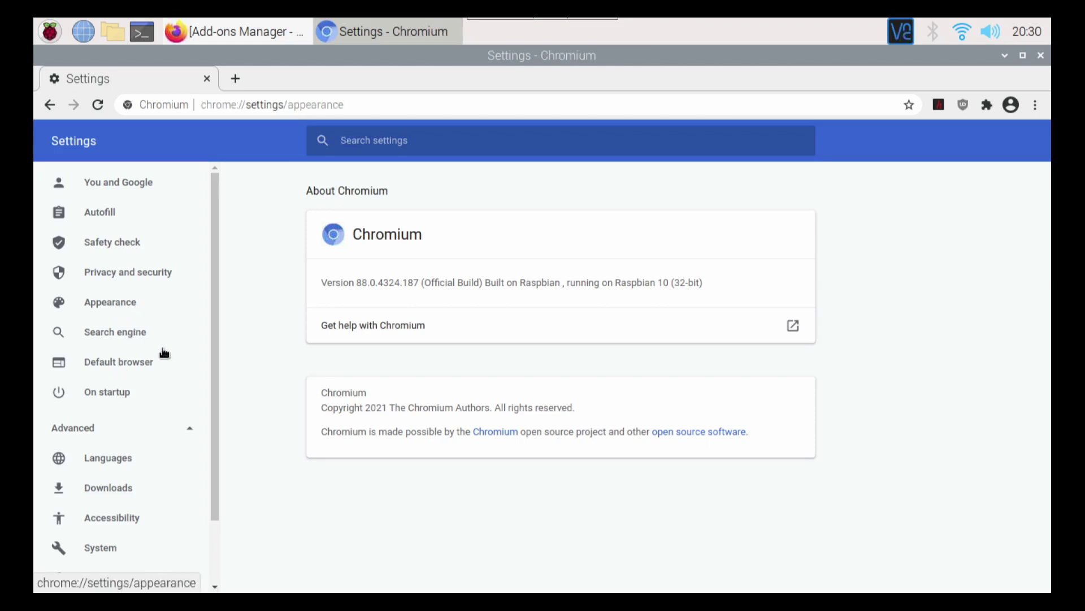
{"action": "left_click", "coordinate": [95, 301]}
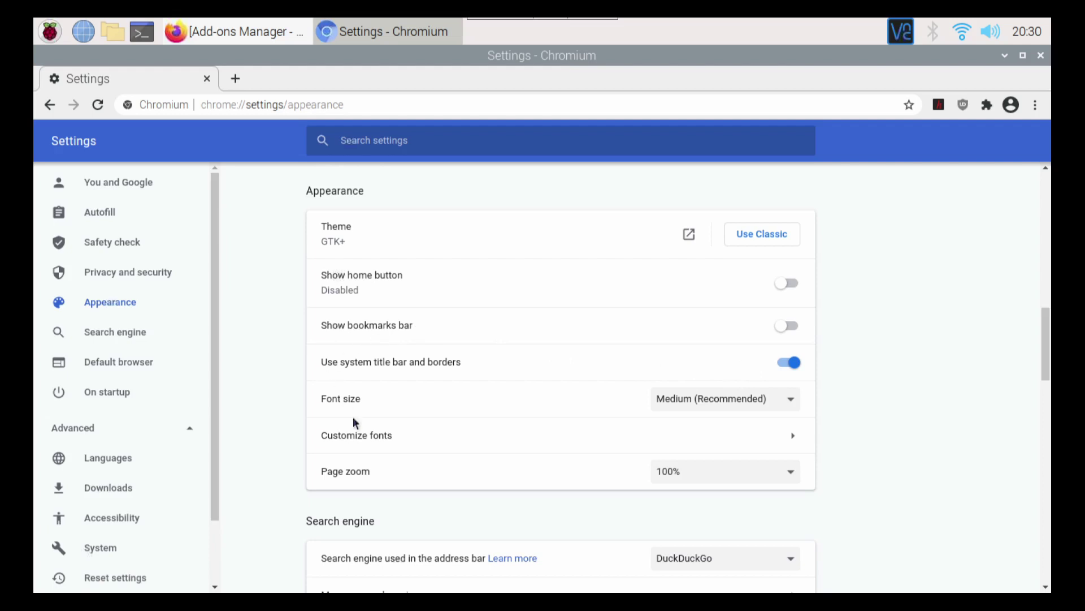
{"action": "scroll", "coordinate": [429, 396], "scroll_direction": "down", "scroll_amount": 5}
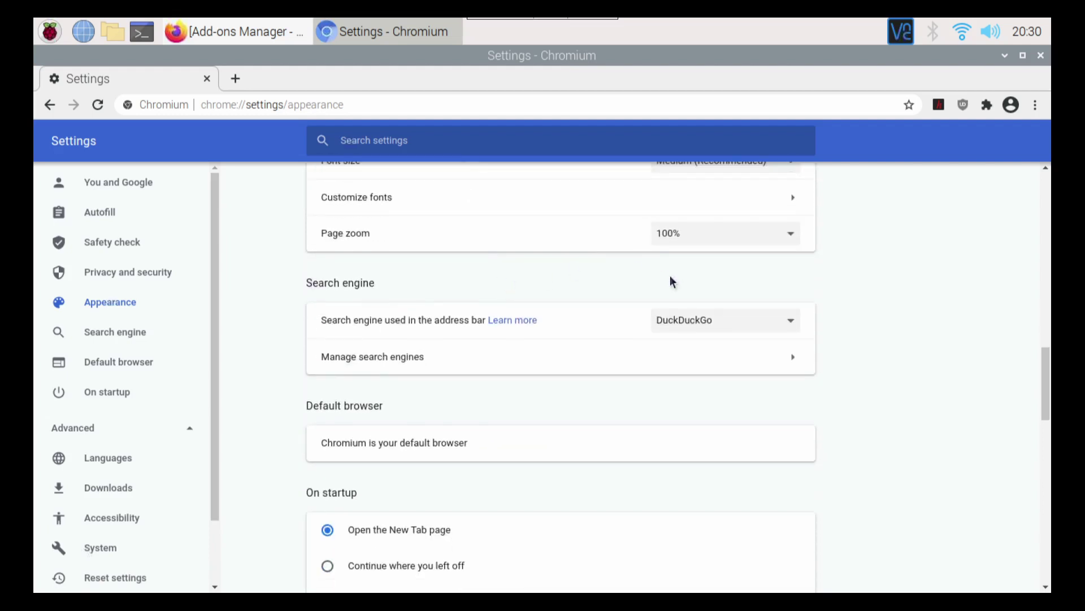
{"action": "left_click", "coordinate": [720, 322]}
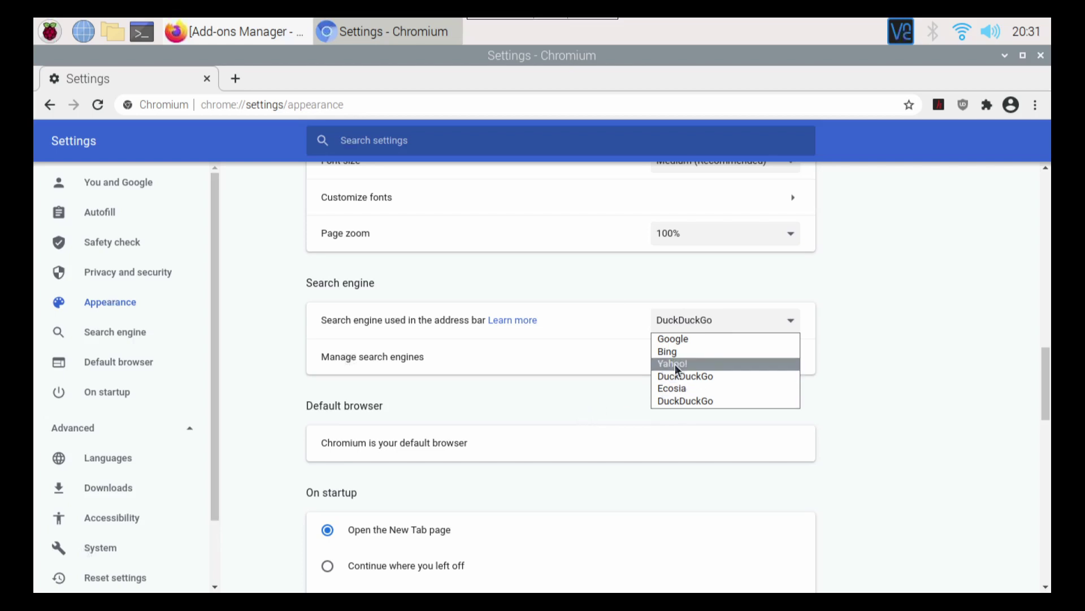
{"action": "left_click", "coordinate": [513, 417]}
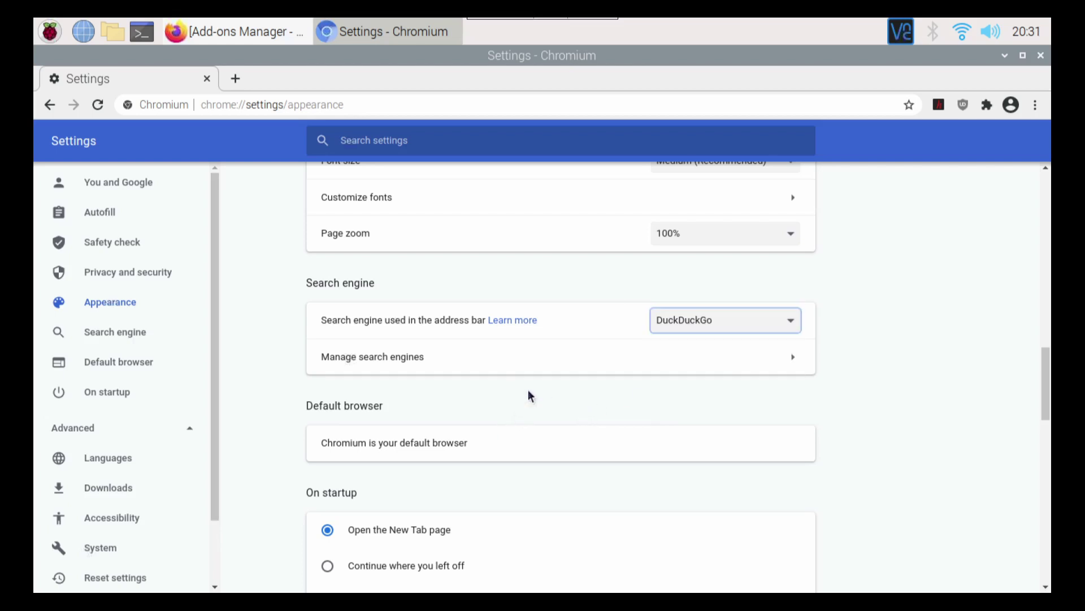
{"action": "scroll", "coordinate": [509, 308], "scroll_direction": "down", "scroll_amount": 3}
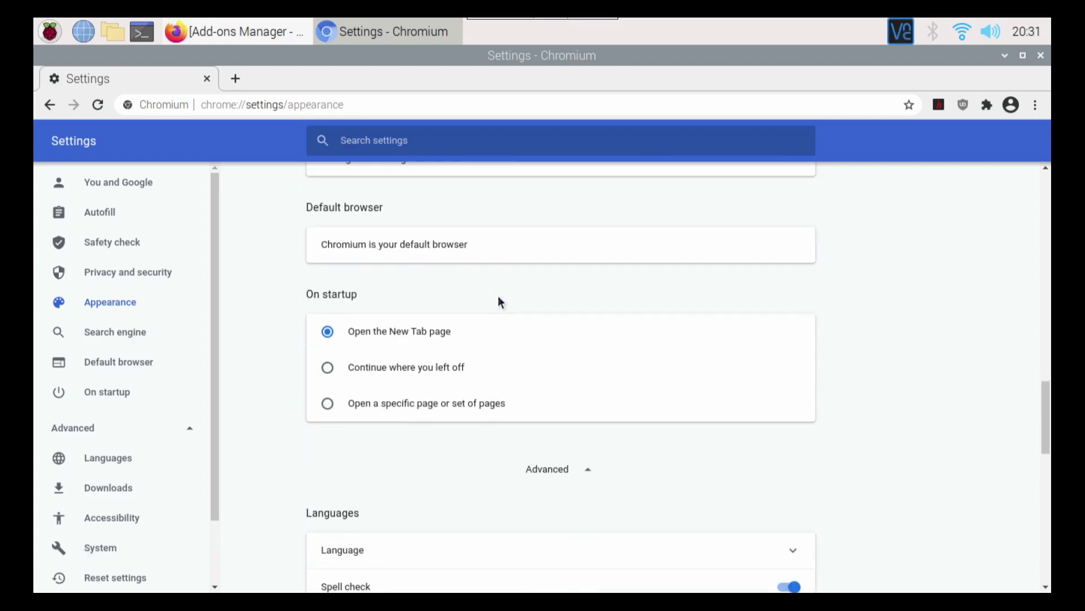
{"action": "scroll", "coordinate": [512, 303], "scroll_direction": "down", "scroll_amount": 6}
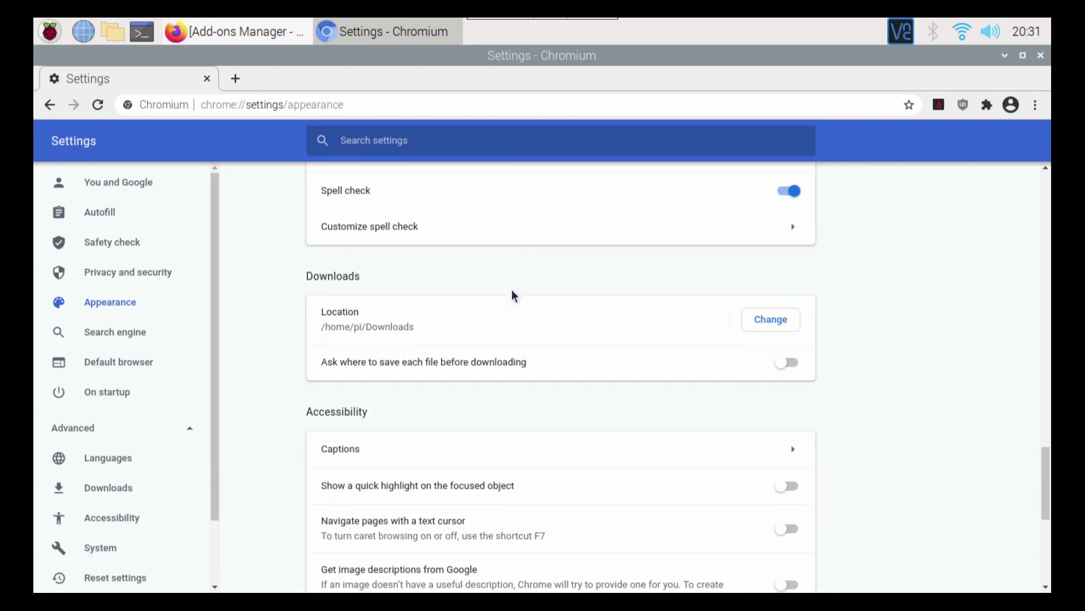
{"action": "scroll", "coordinate": [444, 333], "scroll_direction": "down", "scroll_amount": 2}
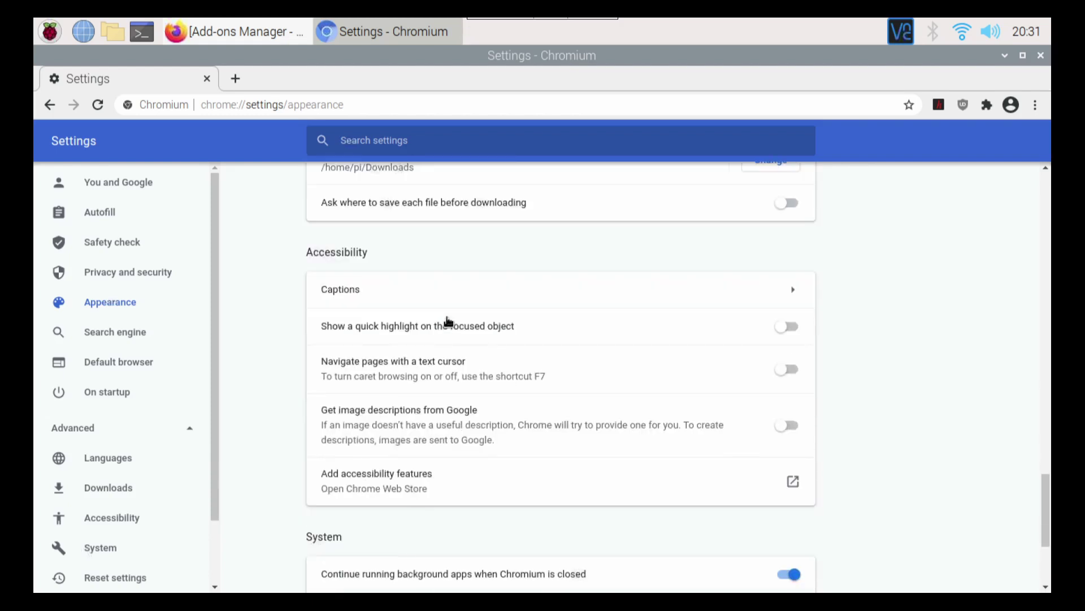
{"action": "scroll", "coordinate": [421, 351], "scroll_direction": "down", "scroll_amount": 3}
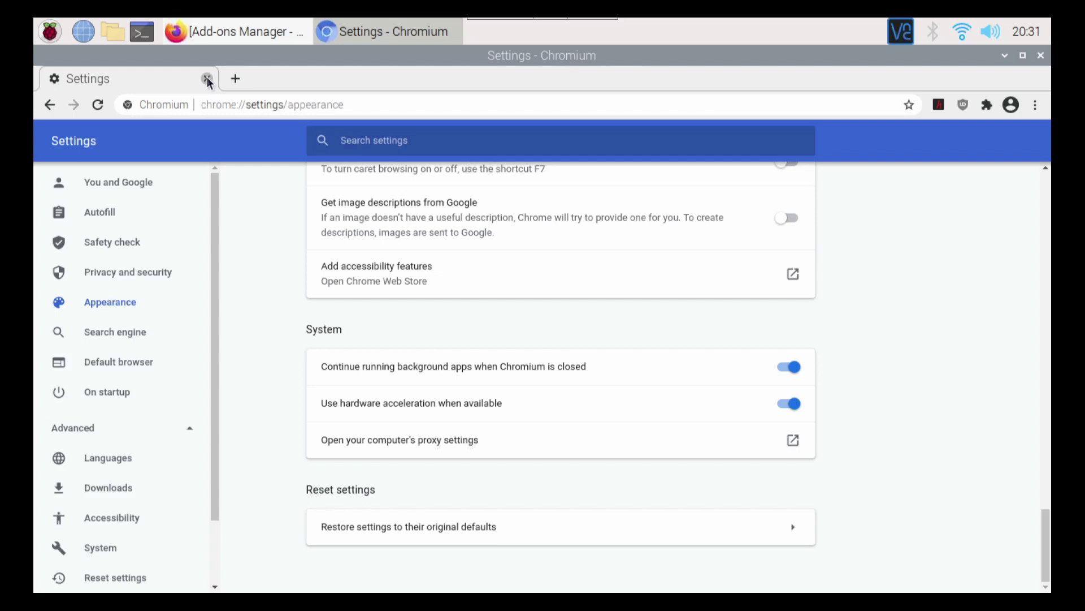
Bring Firefox forward and close its Add-ons Manager, Privacy Notice and Preferences tabs, quitting Firefox
{"action": "left_click", "coordinate": [257, 37]}
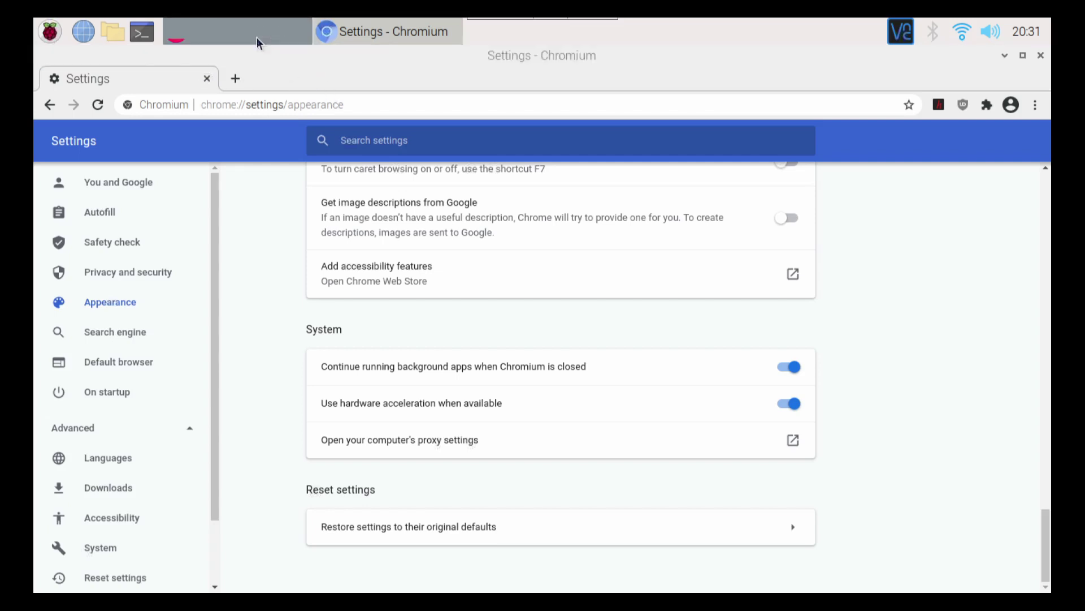
{"action": "left_click", "coordinate": [349, 21]}
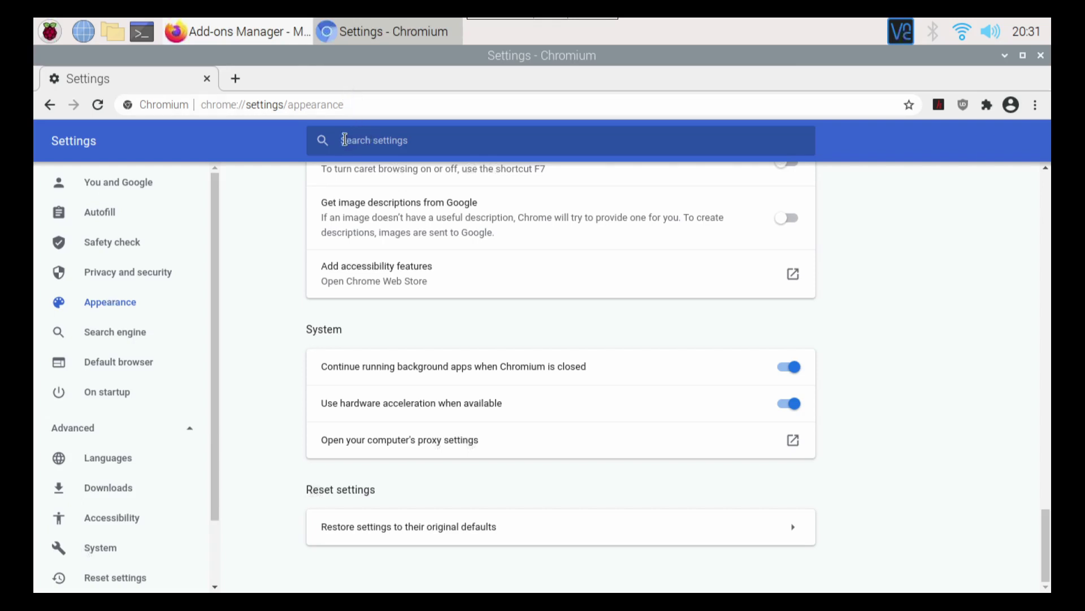
{"action": "left_click", "coordinate": [231, 29]}
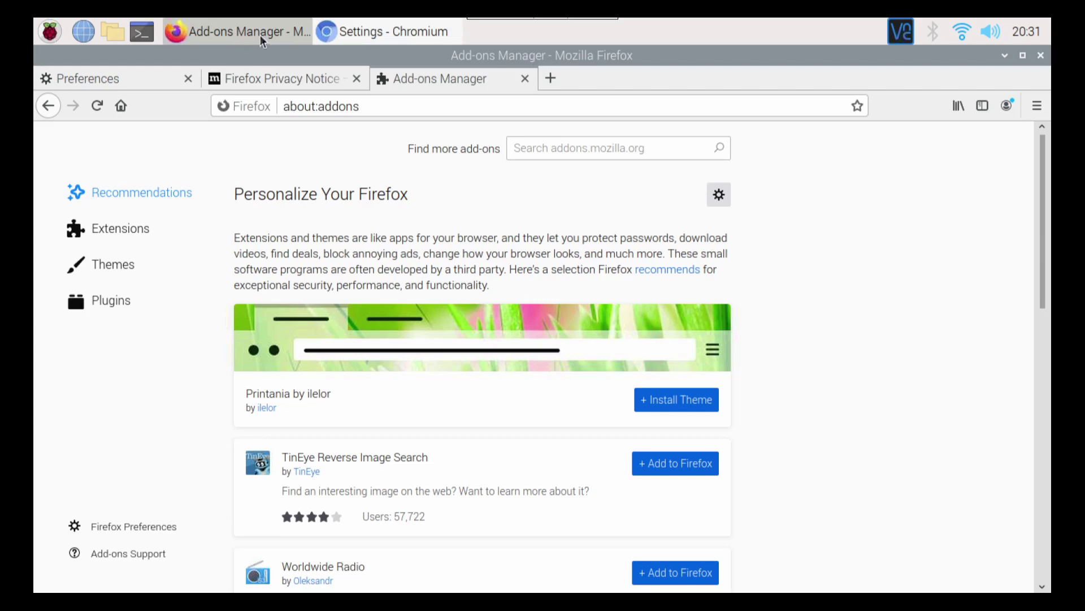
{"action": "left_click", "coordinate": [525, 79]}
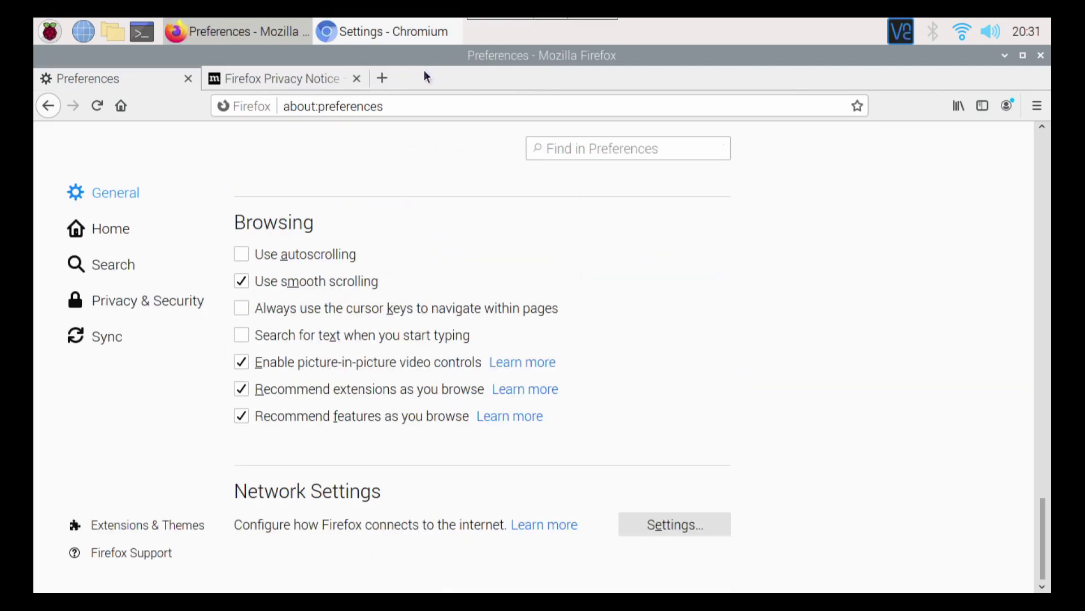
{"action": "left_click", "coordinate": [357, 78]}
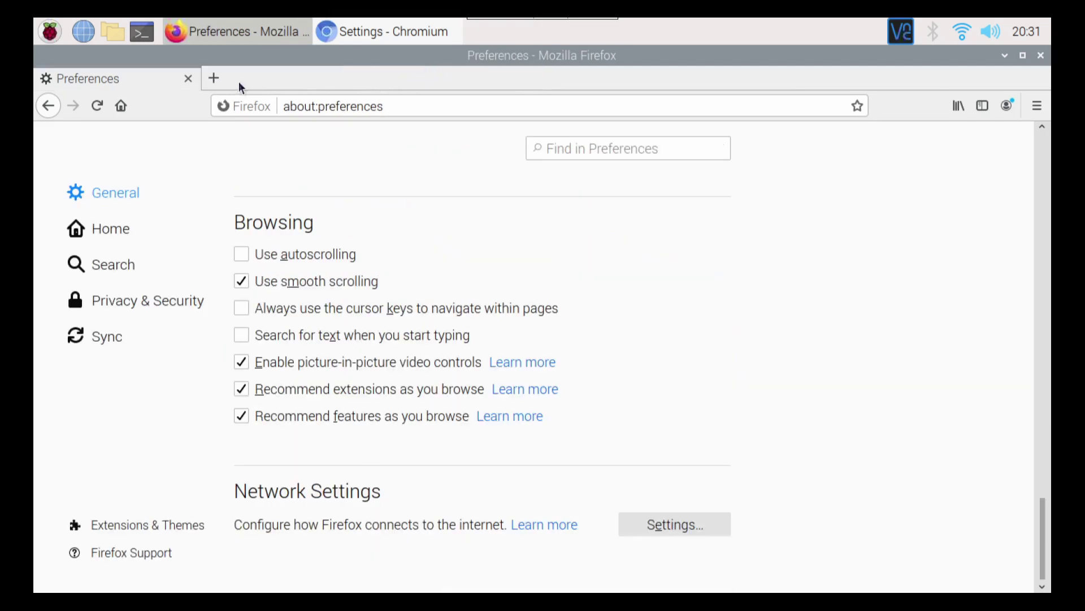
{"action": "left_click", "coordinate": [188, 79]}
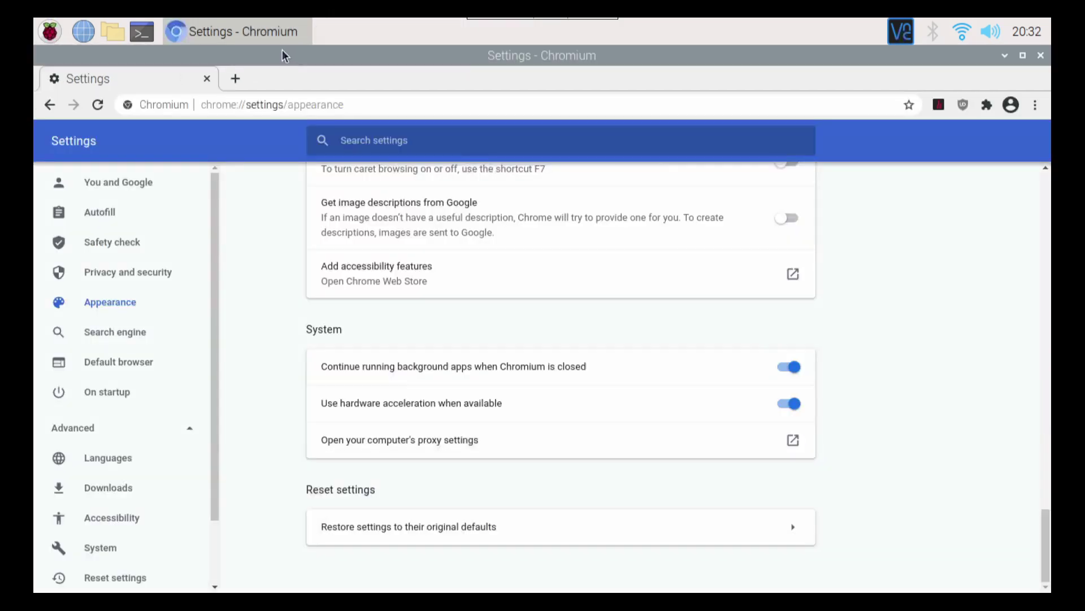
Close Chromium's last Settings tab, shutting its window
{"action": "left_click", "coordinate": [207, 79]}
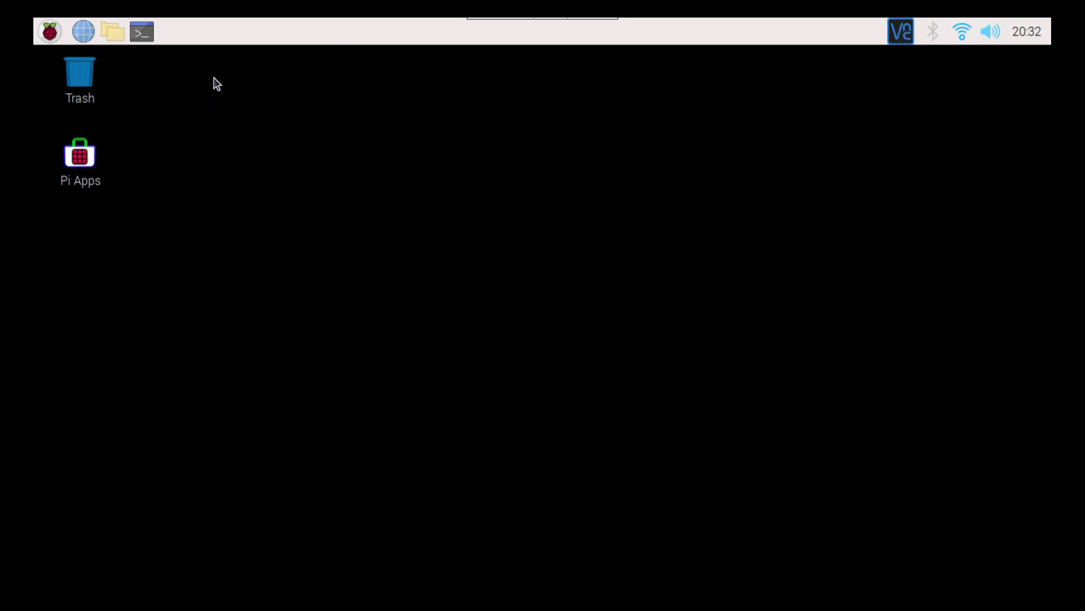